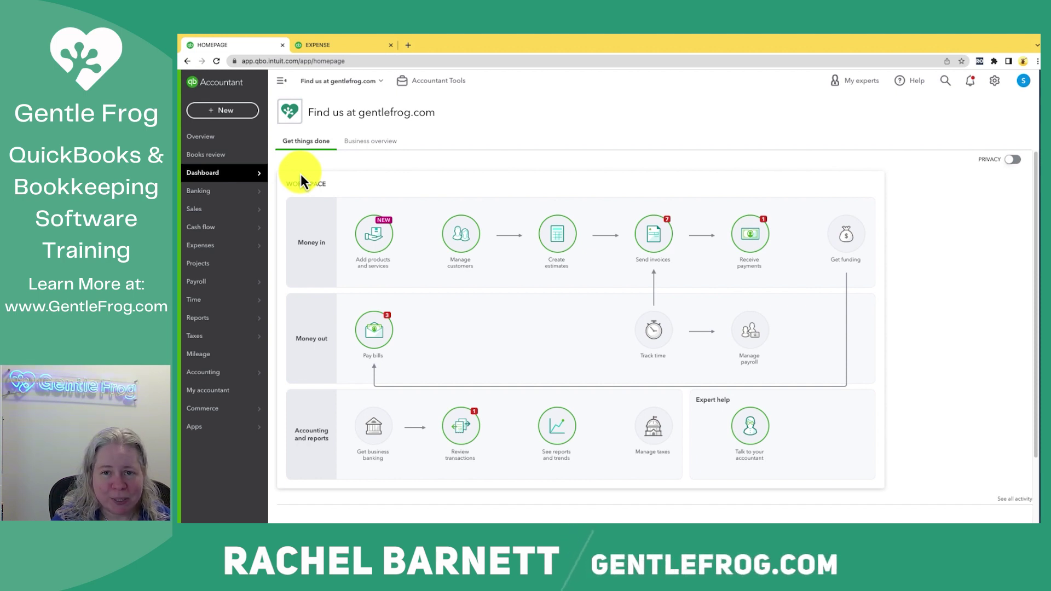
Step: Show the expense form with sales tax 2.00 and B&O 1.00 lines totalling $3.00
click(322, 46)
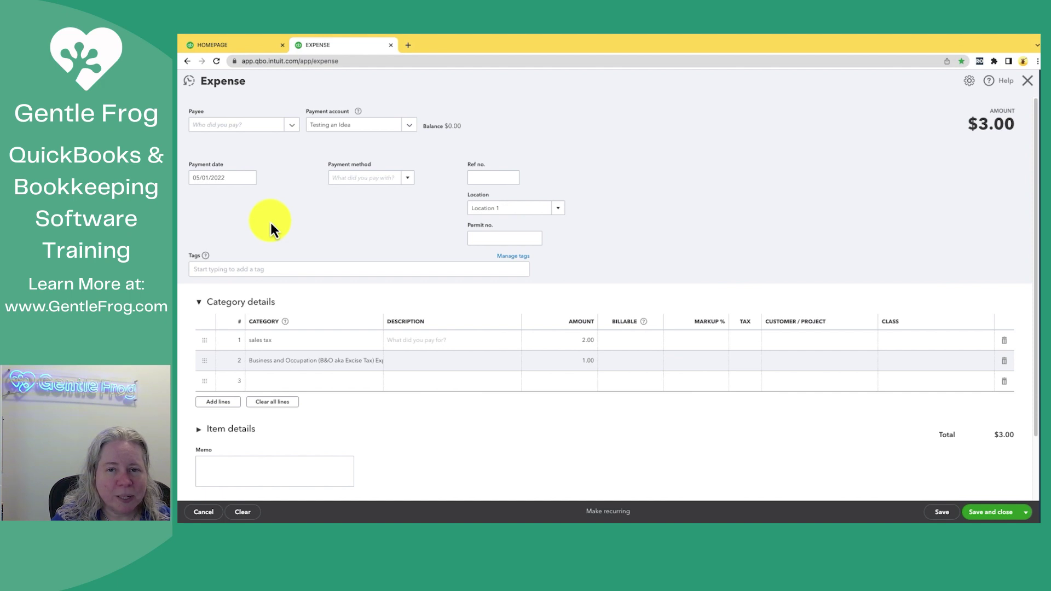
Step: From the dashboard, list last year's Jan–Dec 2022 sales tax return (47.28, overdue)
click(237, 47)
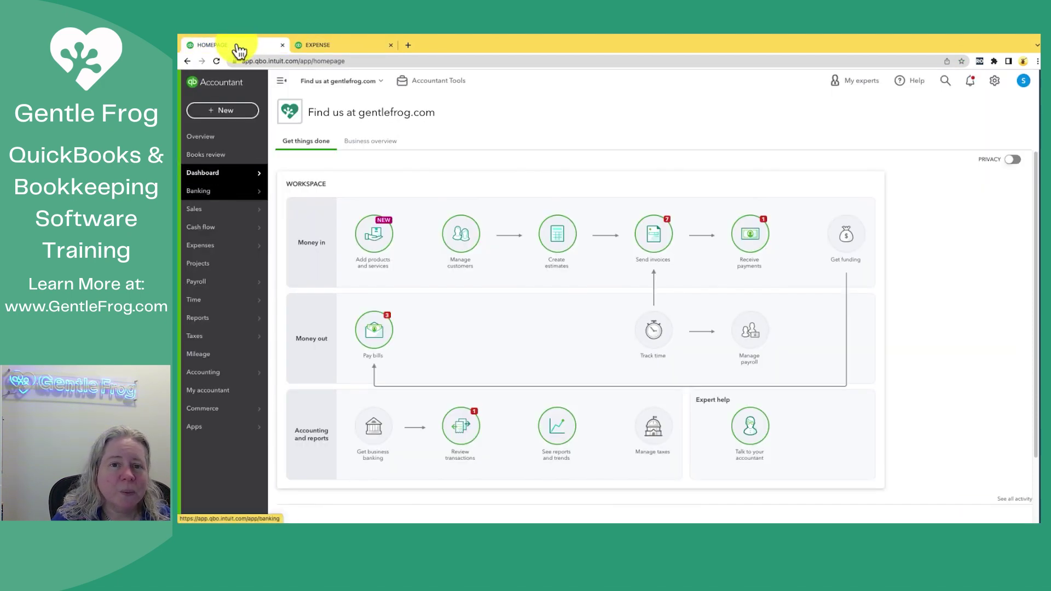
mouse_move(219, 336)
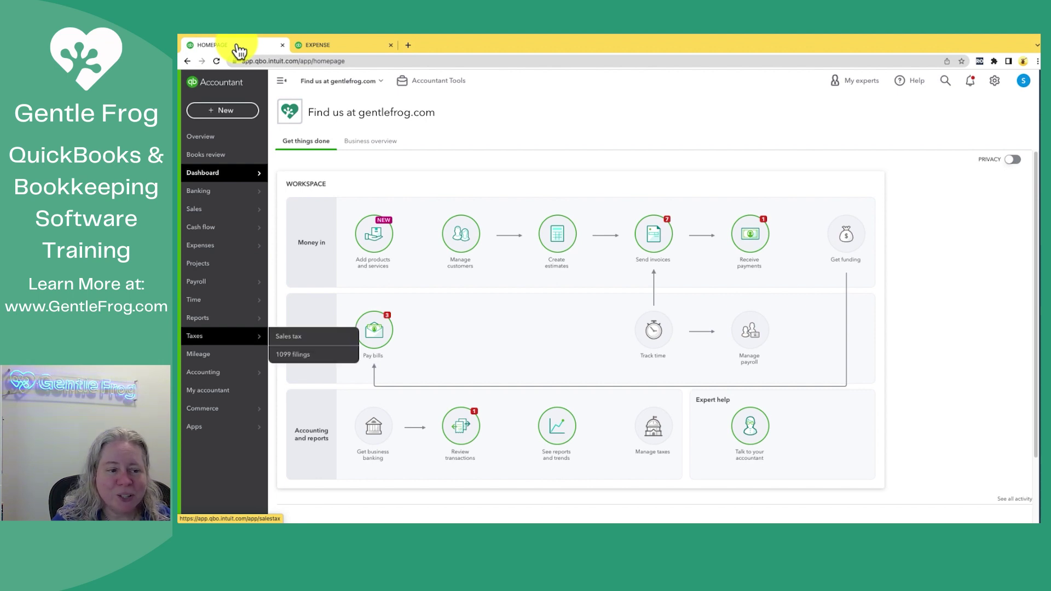
click(298, 338)
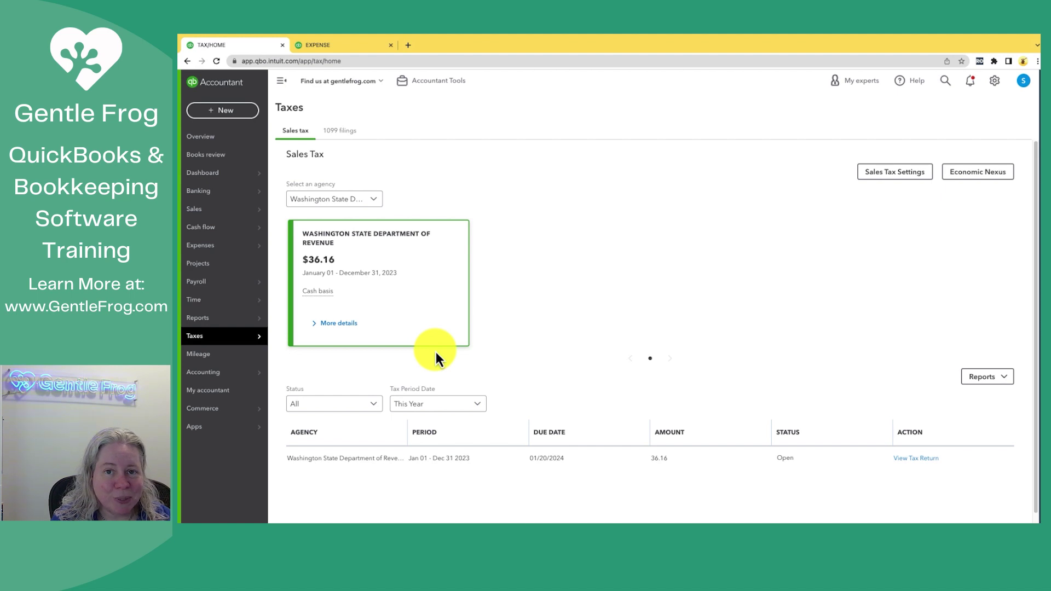
click(437, 408)
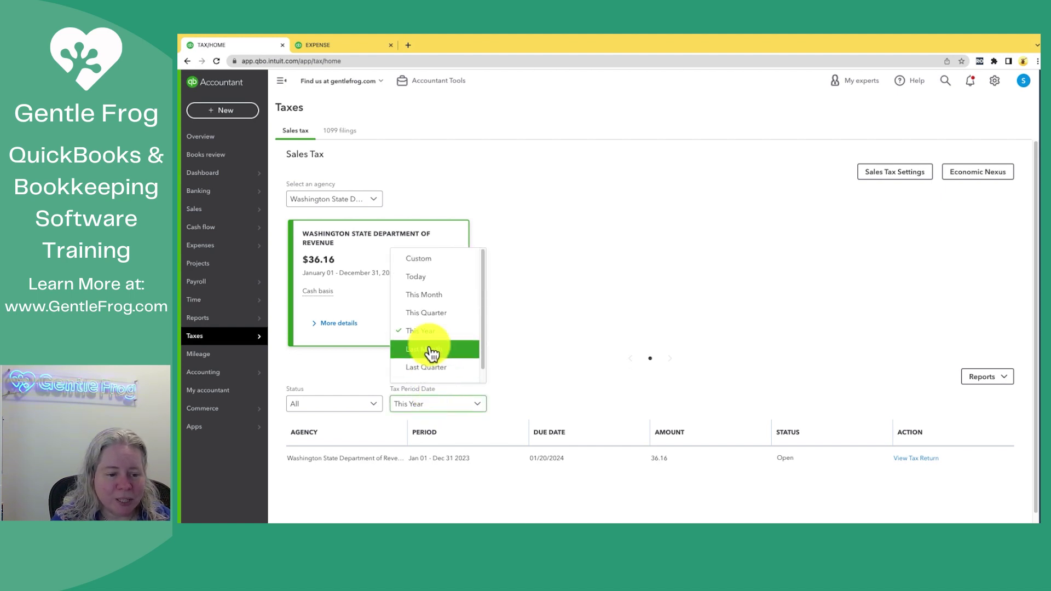
scroll(433, 354, down, 2)
click(430, 370)
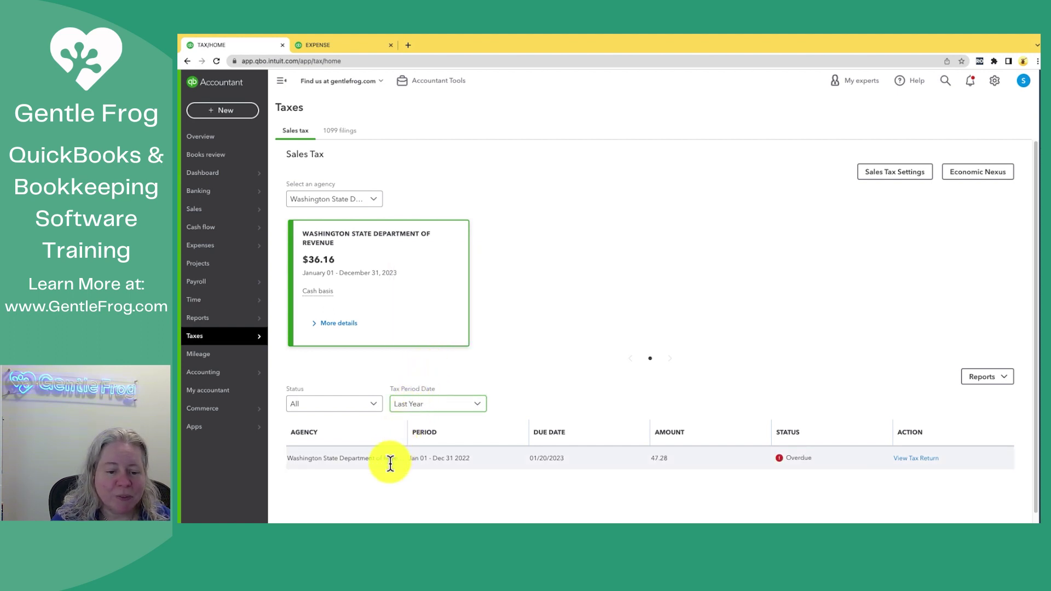
Step: Review the 2022 return and view its January–December 2022 tax liability report ($47.28)
click(909, 463)
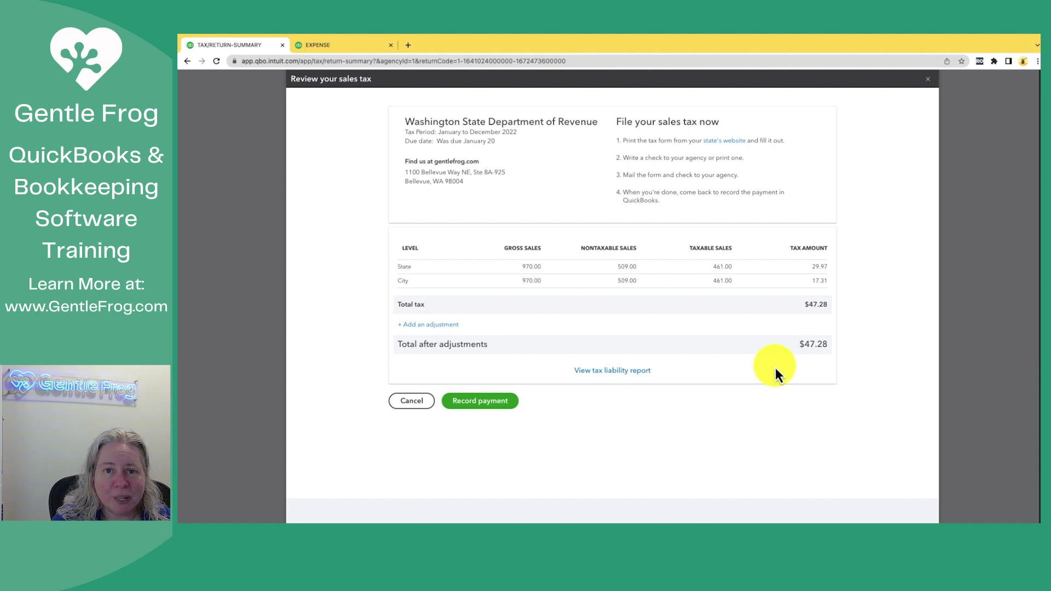
click(632, 375)
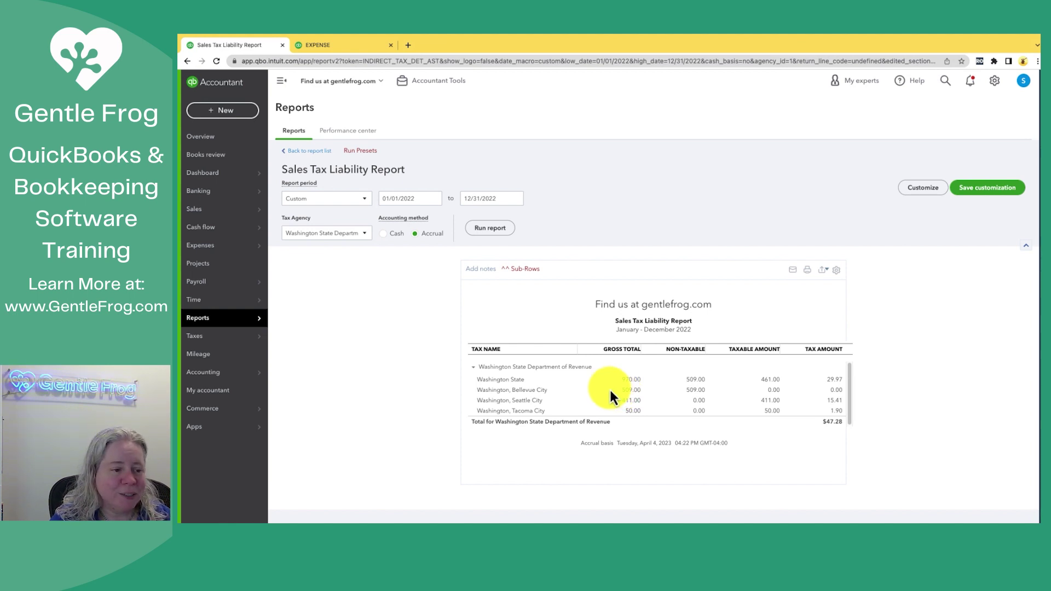
Step: Filter Sales tax to Last Year and reopen the 2022 return review (State 29.97, City 17.31)
click(304, 338)
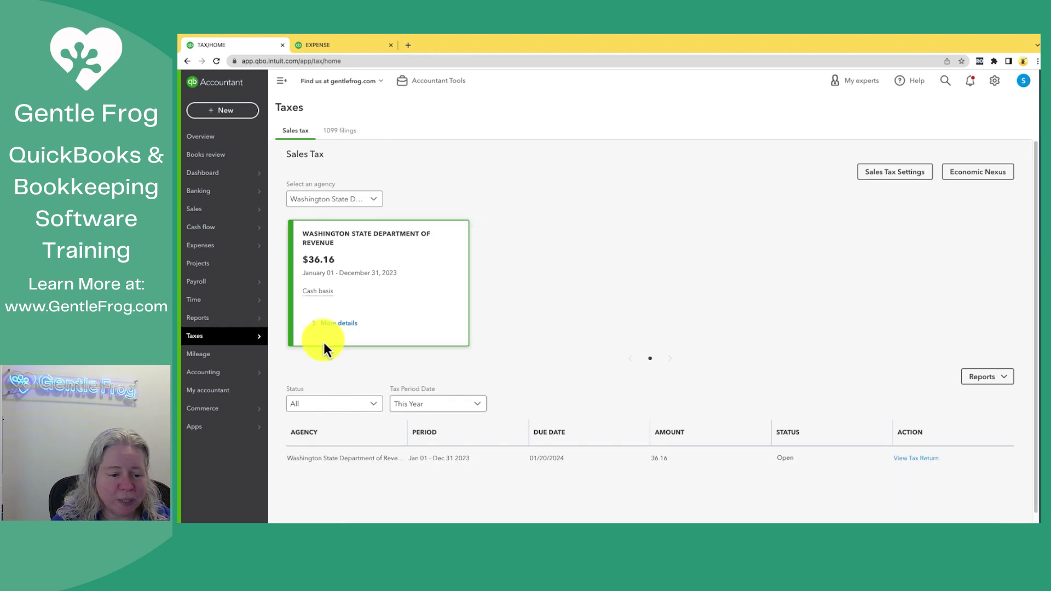
click(434, 405)
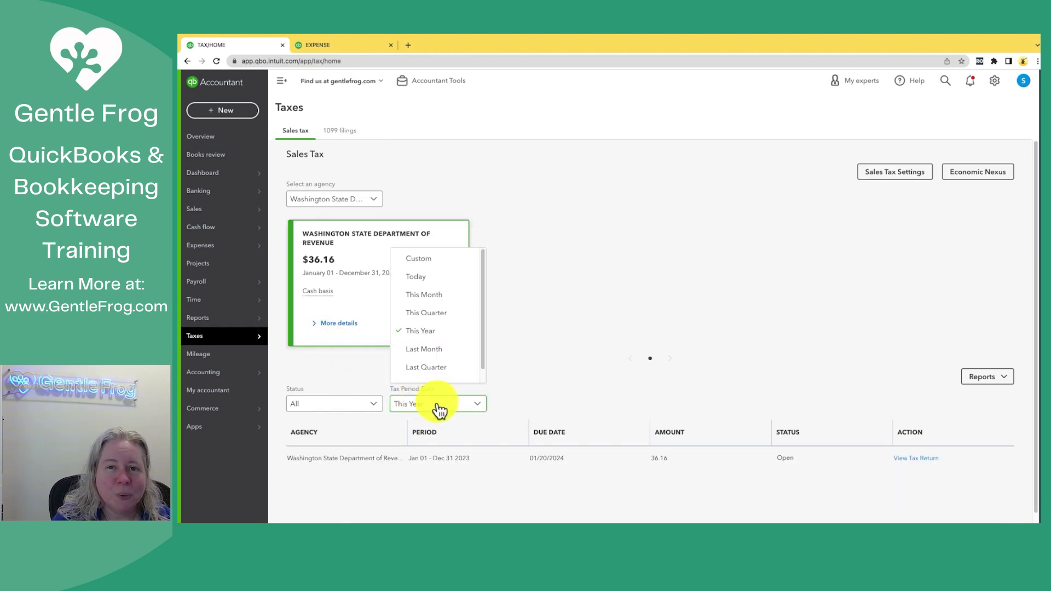
click(432, 372)
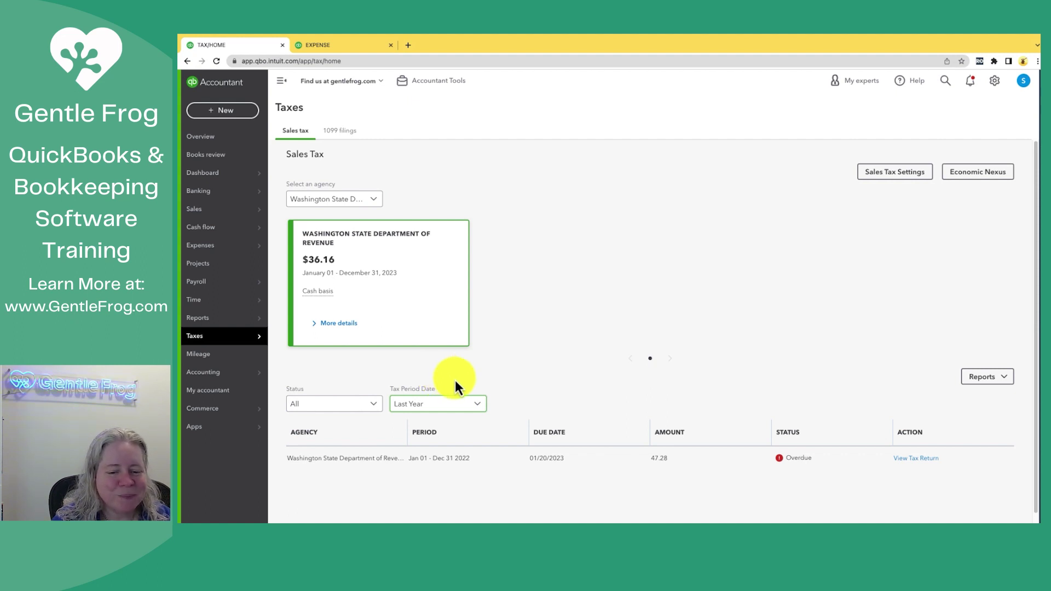
click(911, 463)
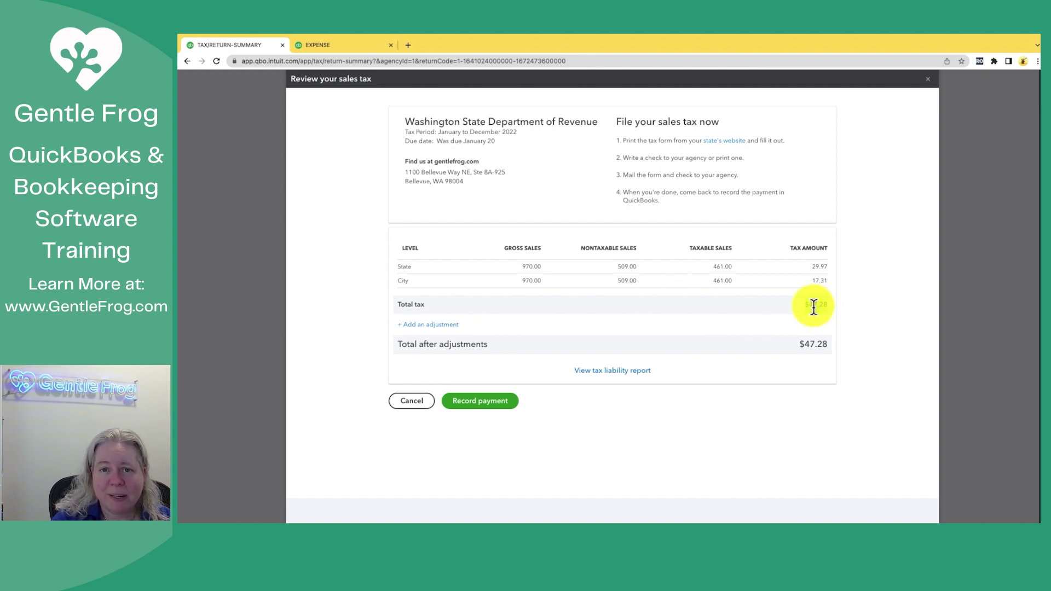
Step: Start an adjustment with reason Other, account Business and Occupation, amount 10.00
click(438, 325)
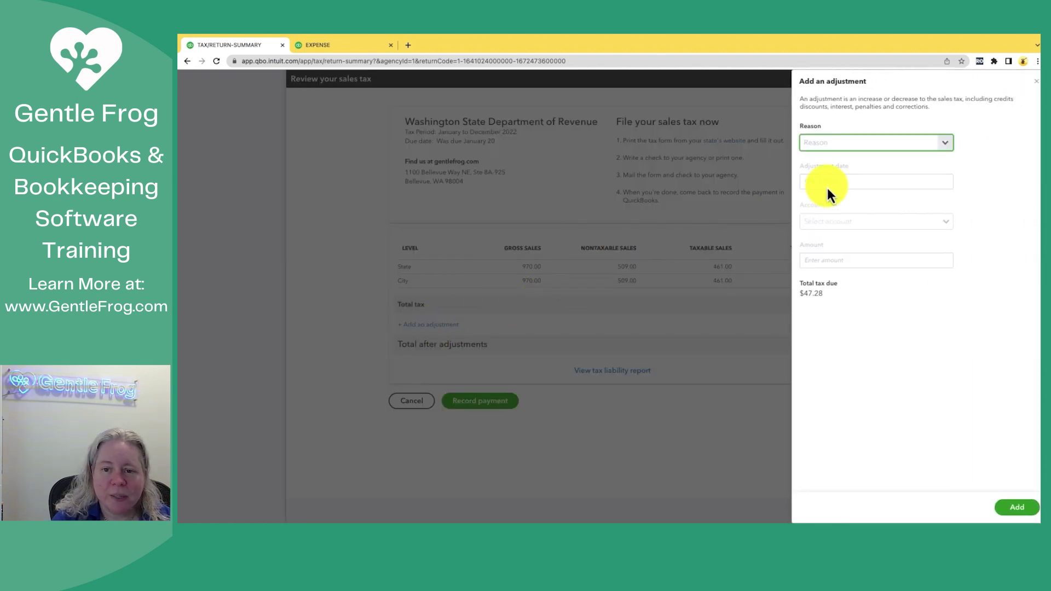
click(945, 145)
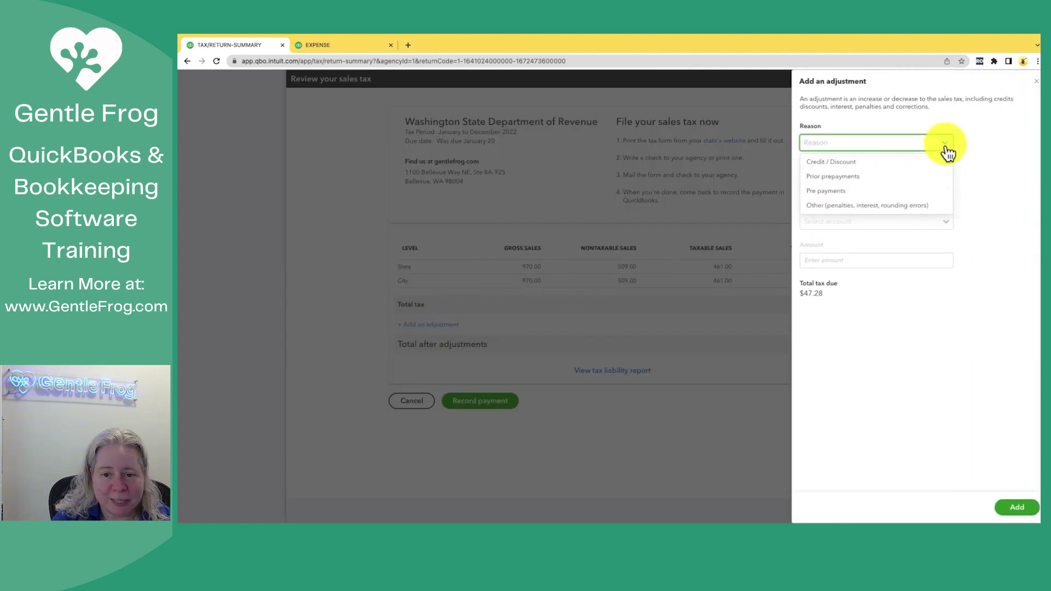
click(836, 167)
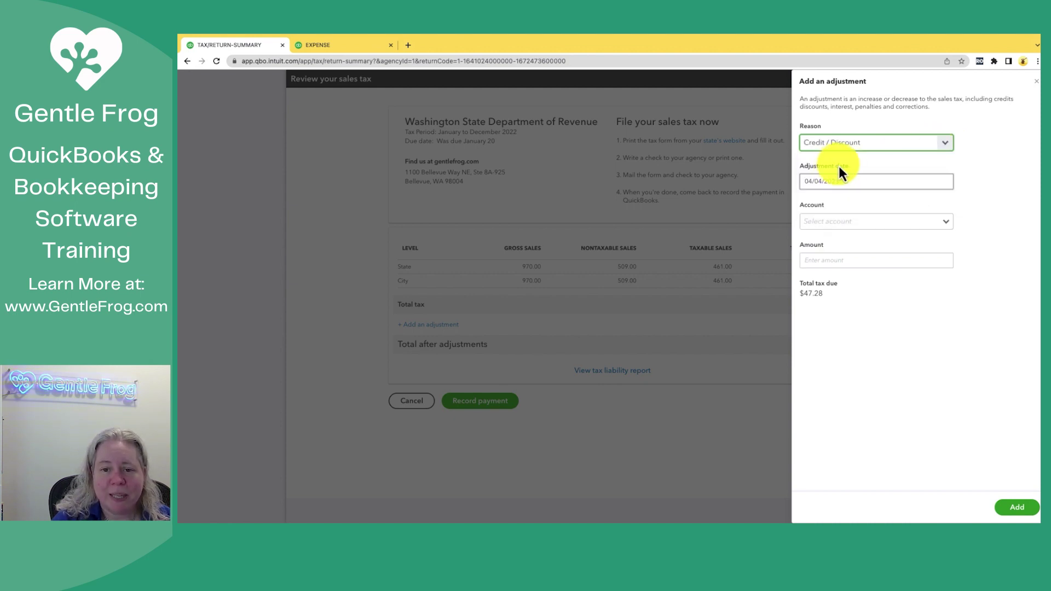
click(946, 143)
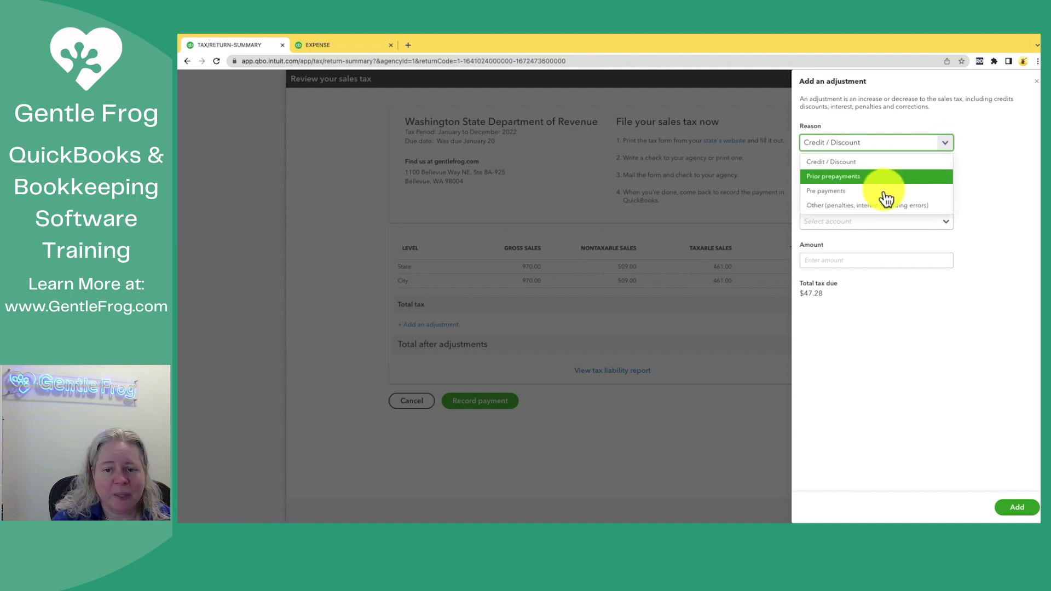
click(861, 208)
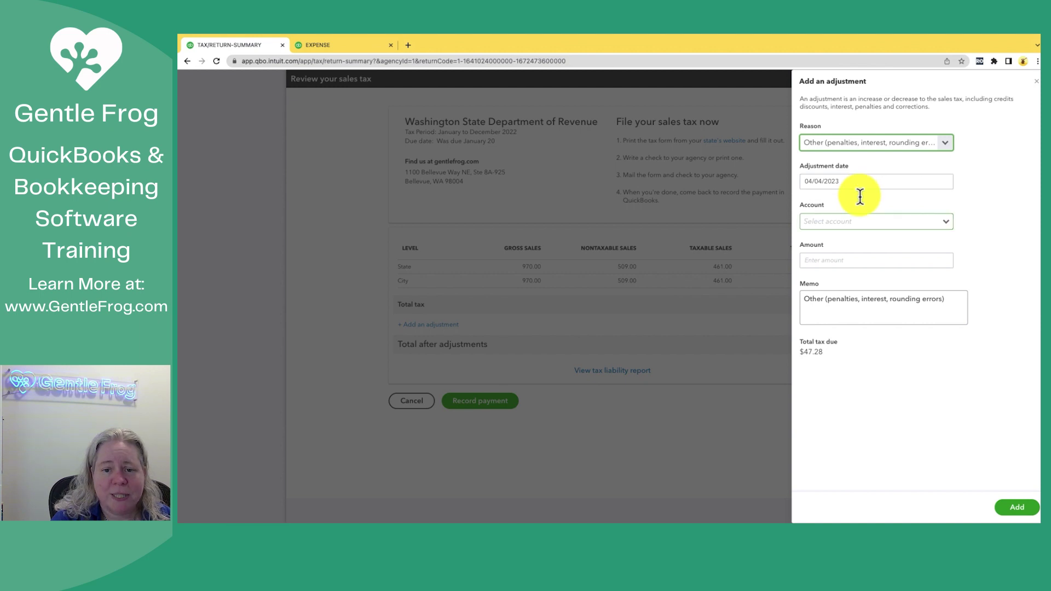
click(841, 220)
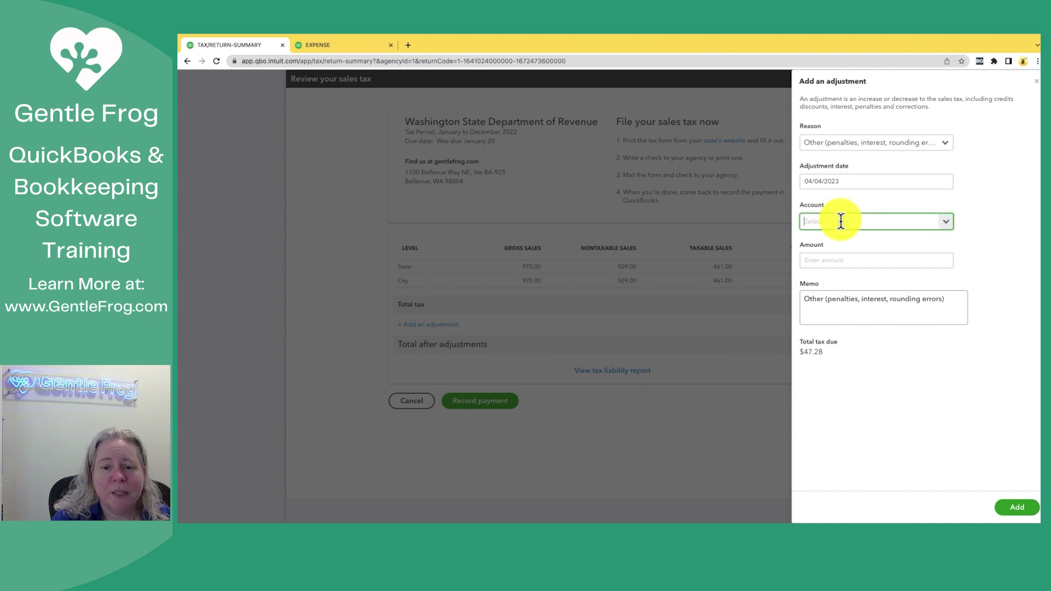
click(946, 226)
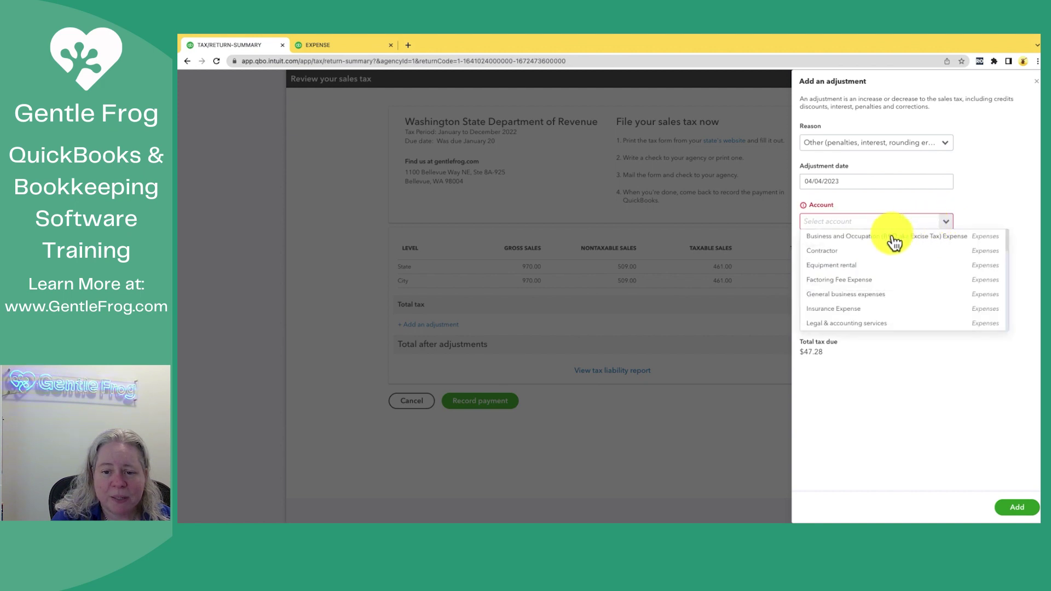
click(864, 239)
click(843, 261)
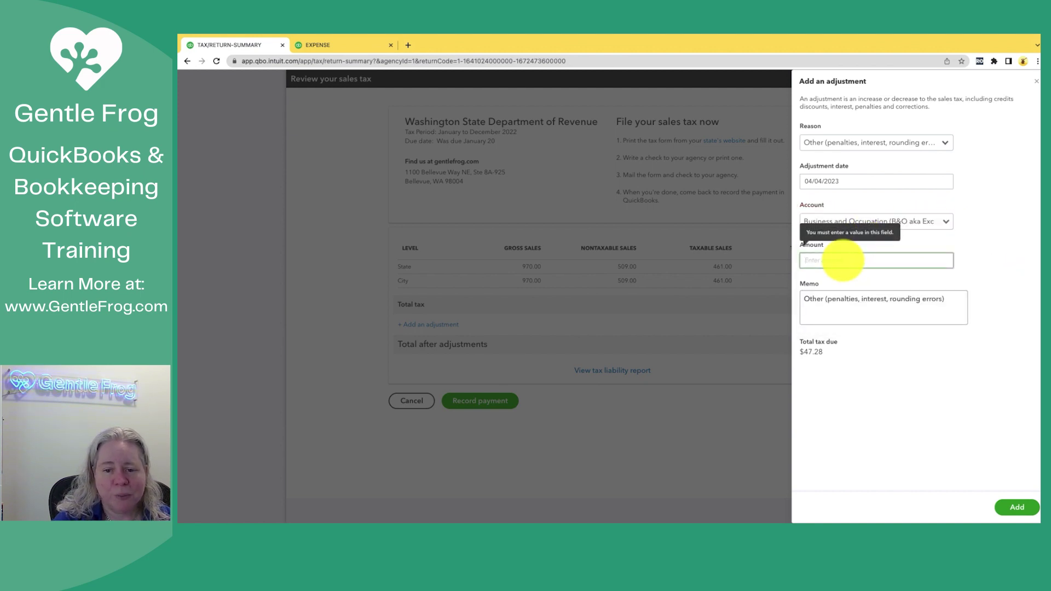
text(10.00)
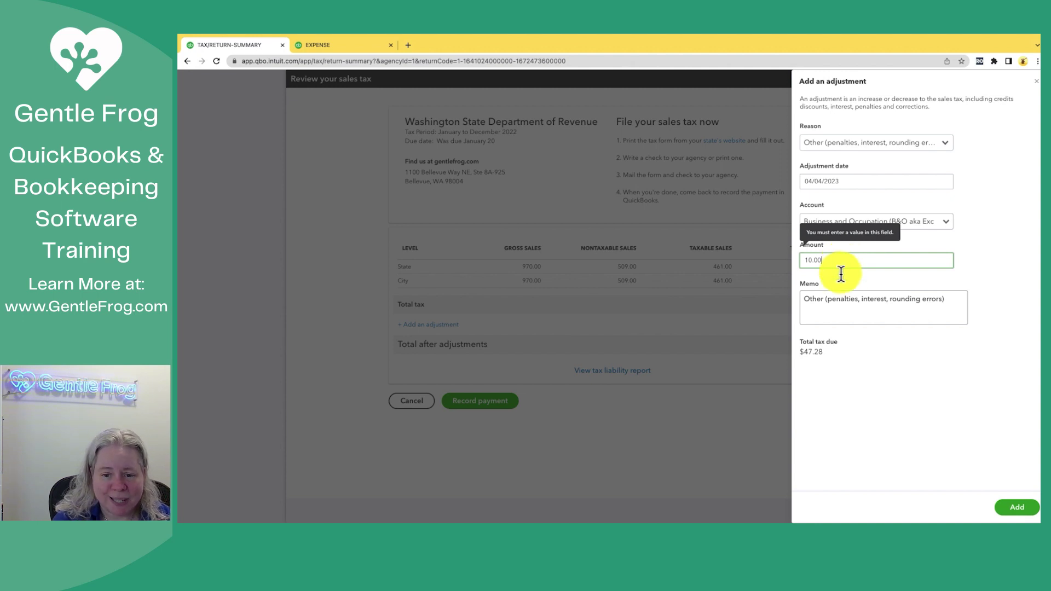
click(824, 350)
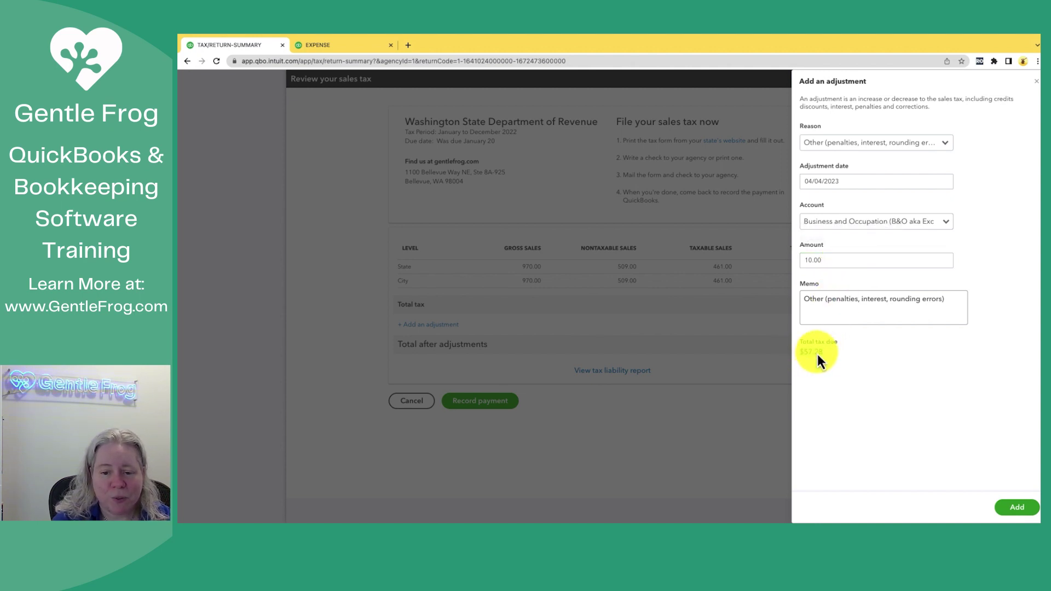
Step: Set the adjustment memo to 'B & O - WA state' and add it to the return
click(829, 321)
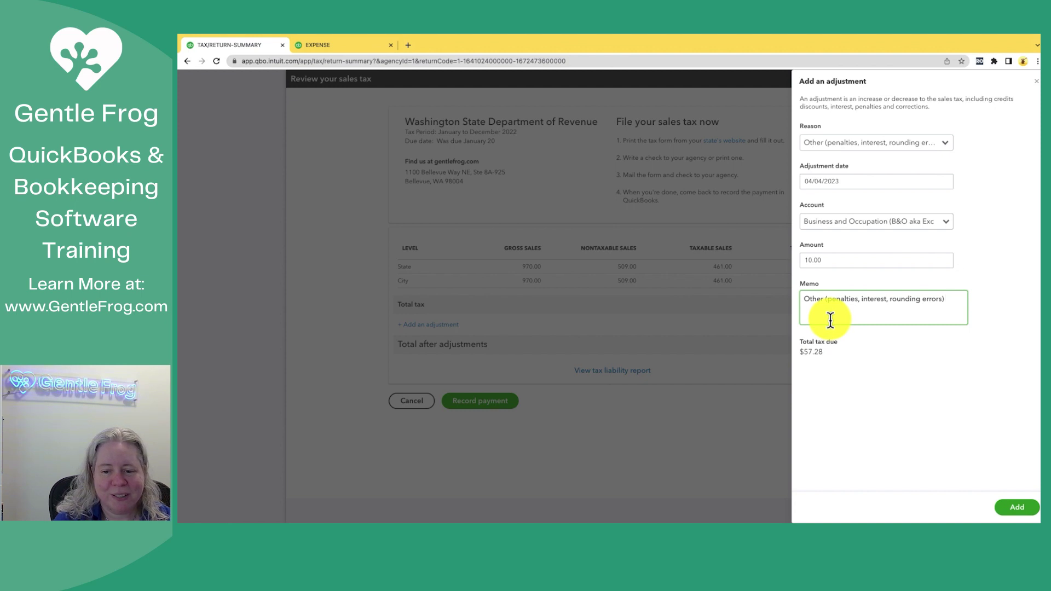
text(a)
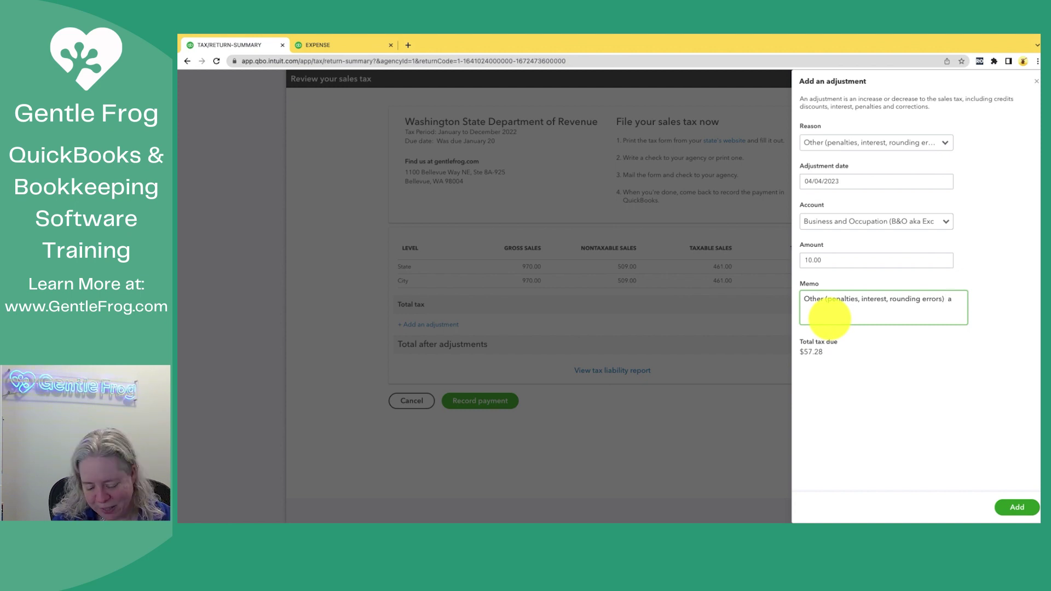
key(ctrl+a)
key(BackSpace)
text(B )
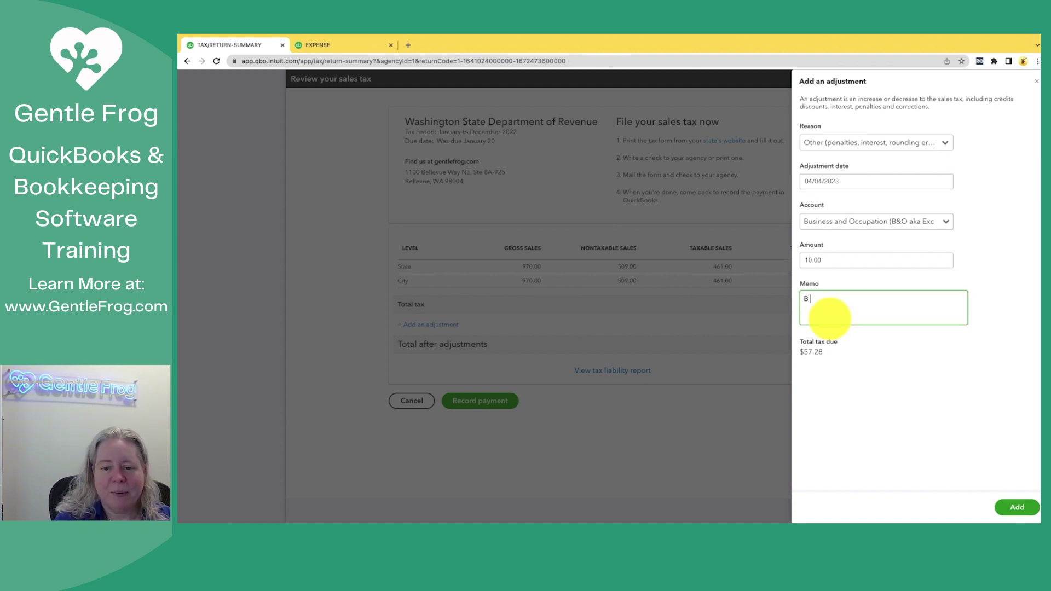
text(& O - W)
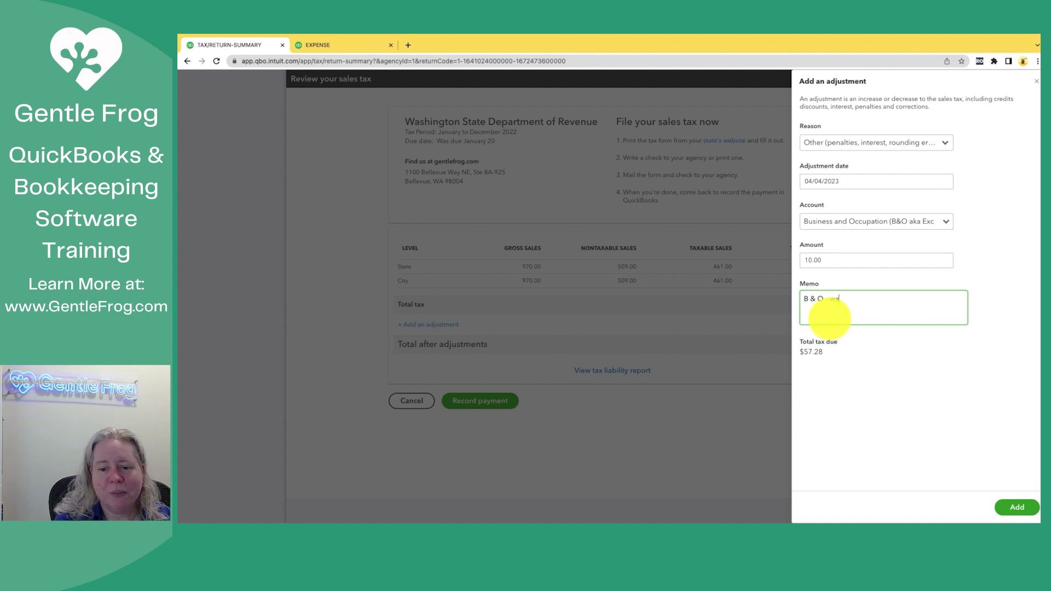
text(A state)
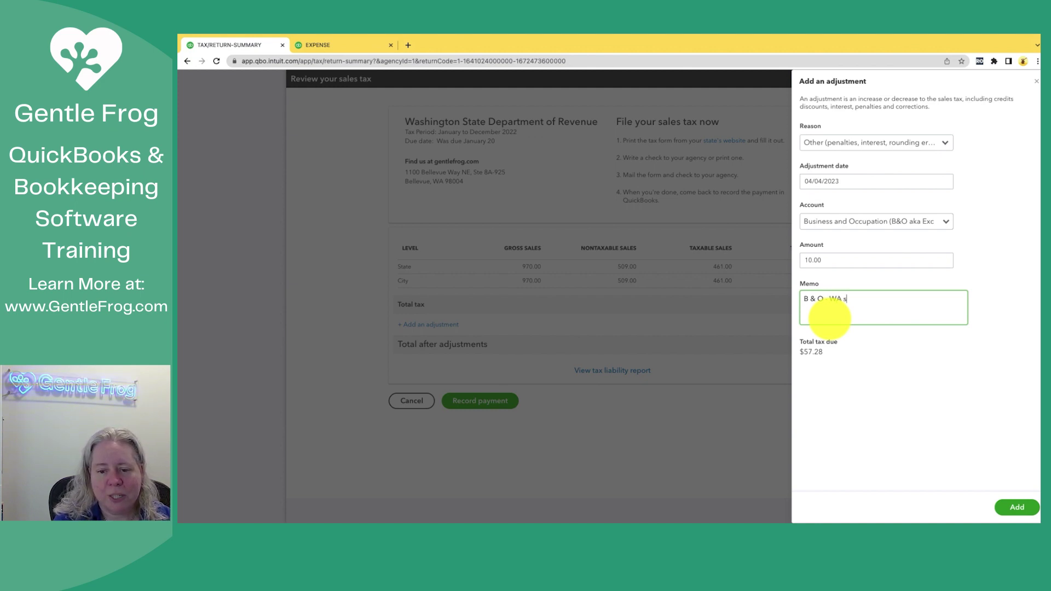
click(1018, 508)
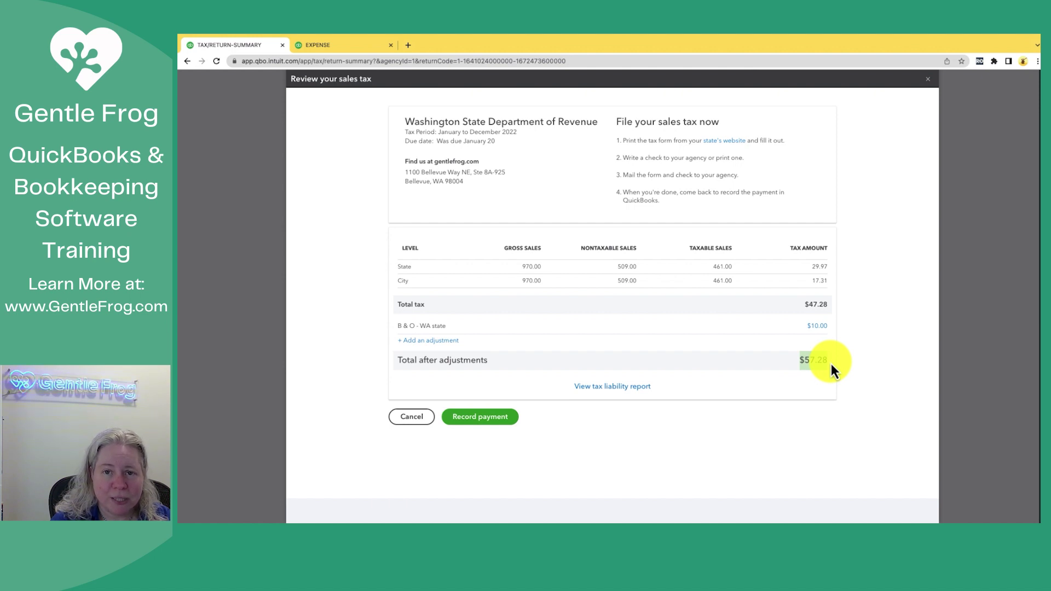
Step: Record the $57.28 payment dated 04/04/2023 from the checking account
click(484, 425)
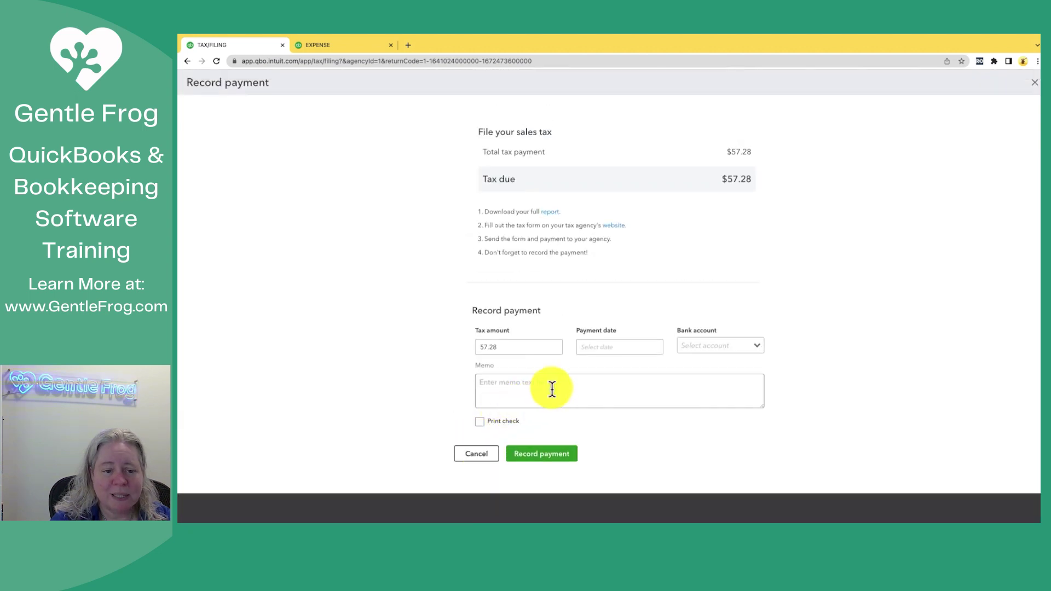
click(552, 390)
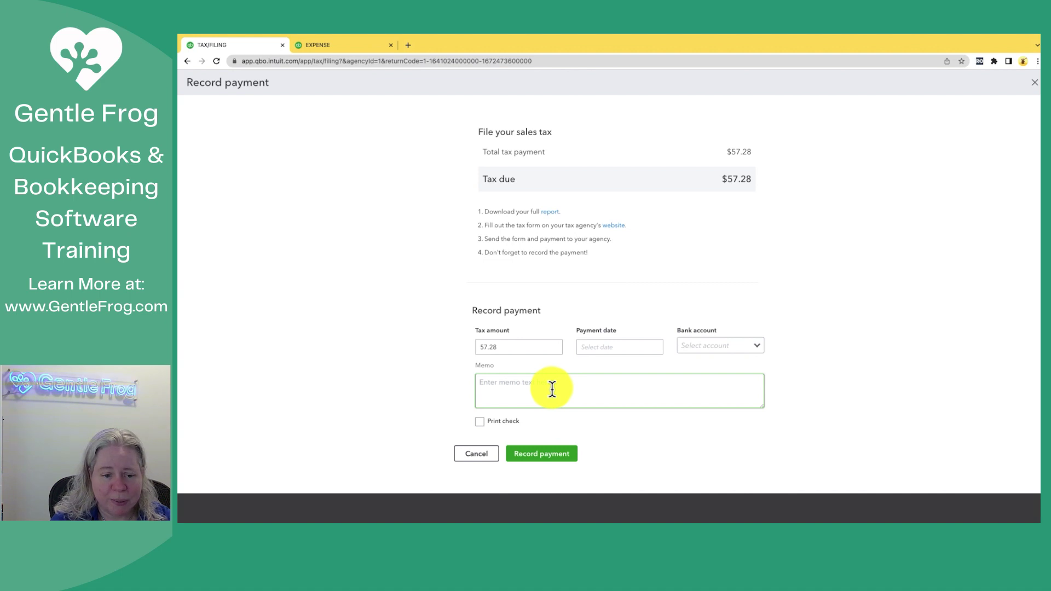
click(596, 346)
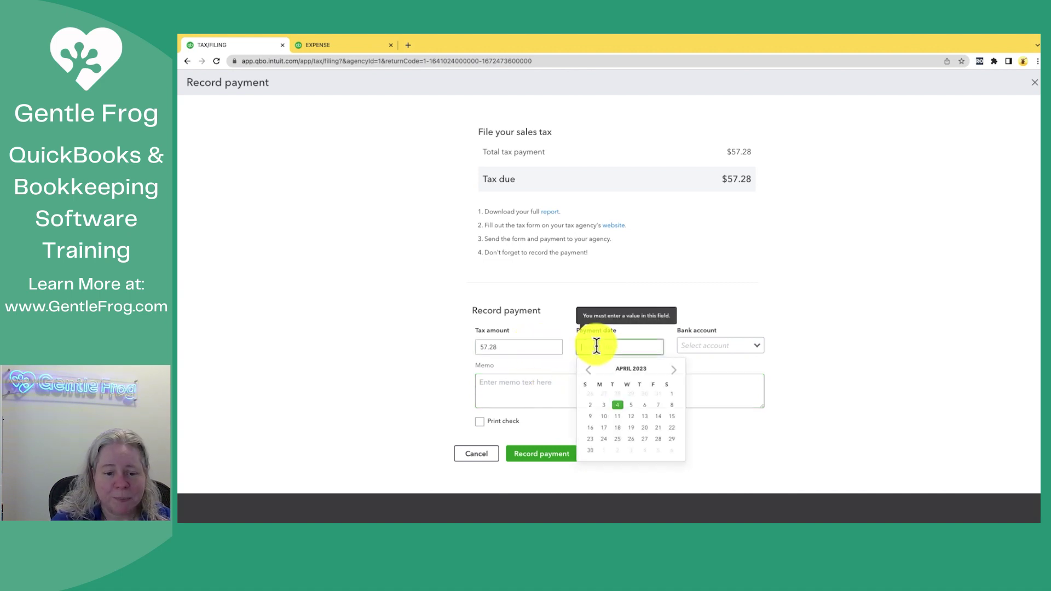
click(617, 405)
click(745, 348)
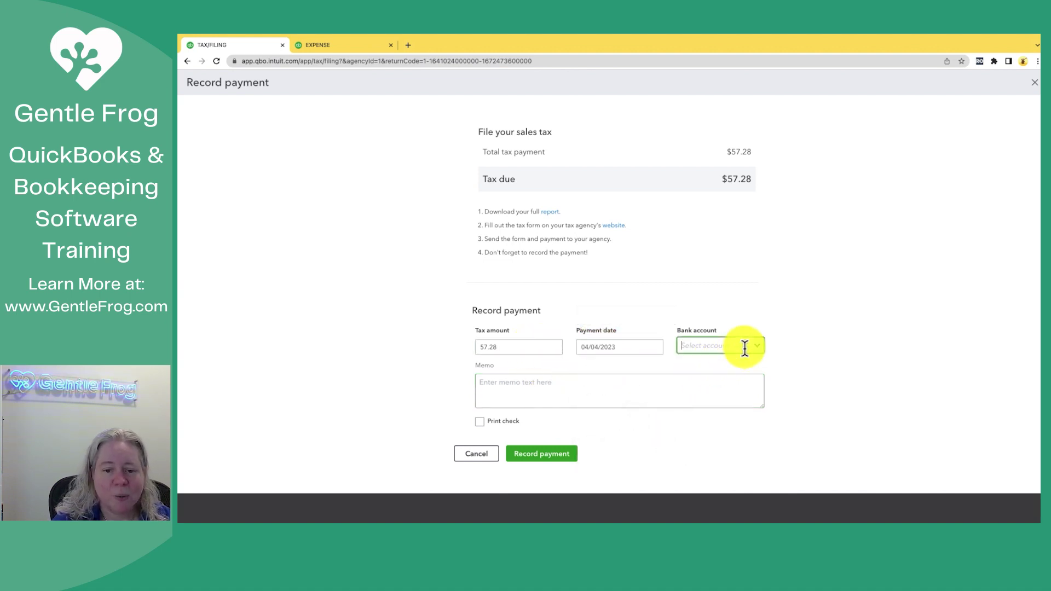
click(759, 347)
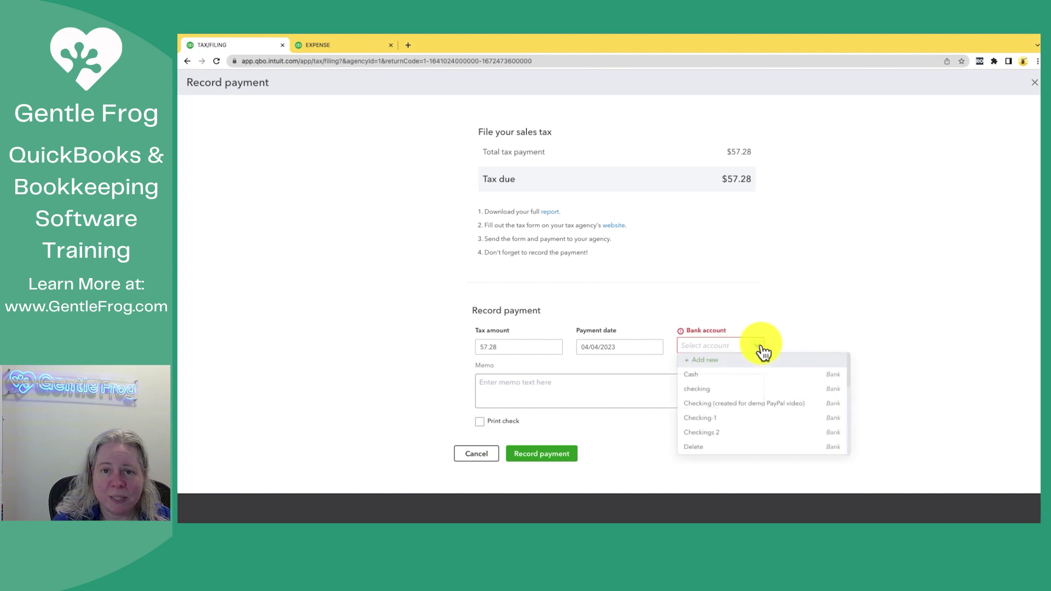
click(723, 390)
click(665, 394)
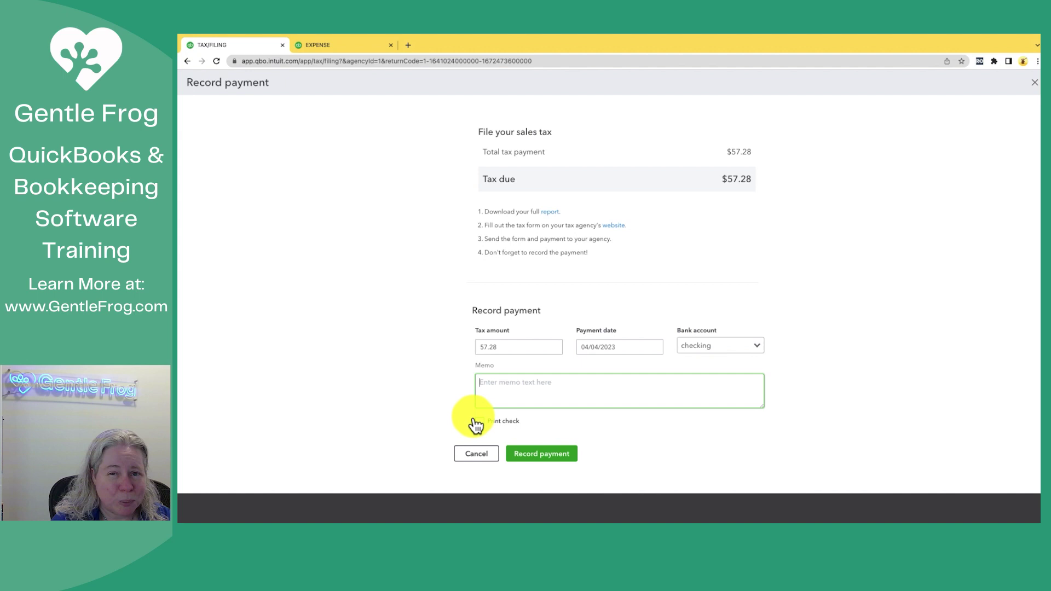
click(548, 465)
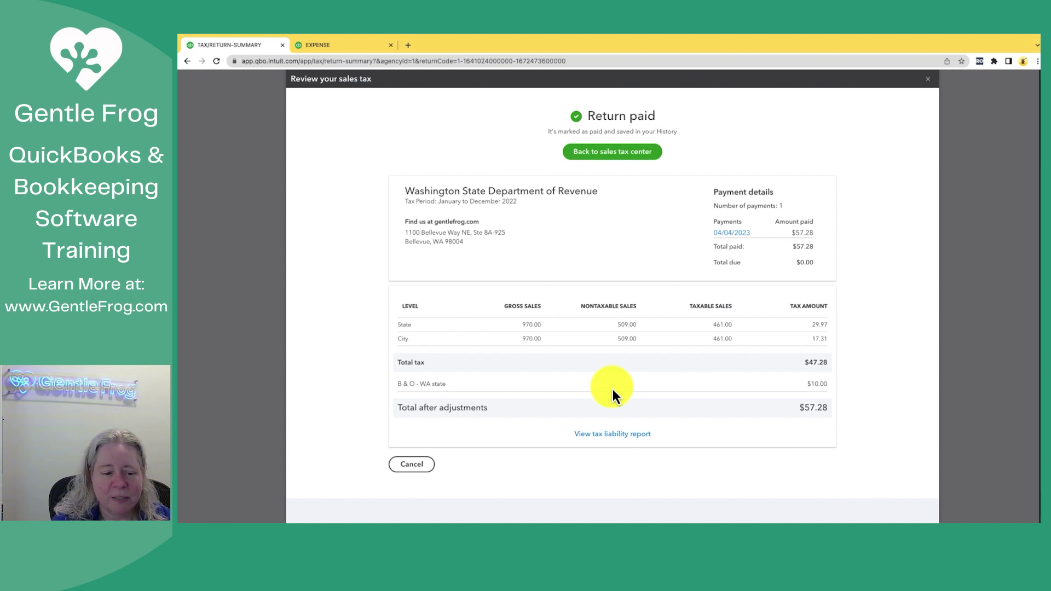
Step: Back in the sales tax center, open last year's return and its 04/04/2023 $57.28 payment
click(644, 158)
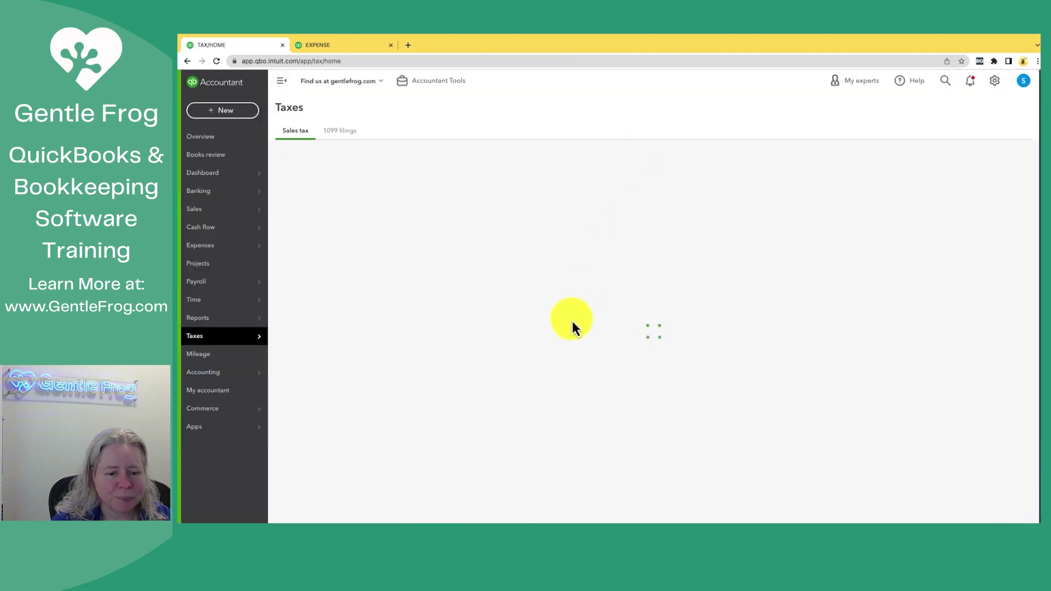
scroll(571, 319, down, 1)
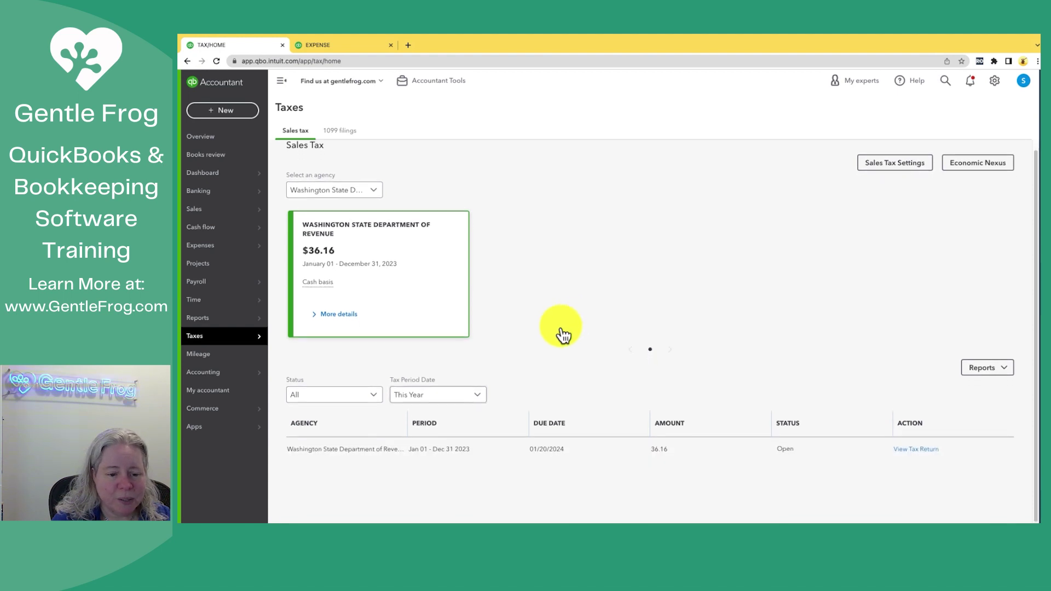
click(457, 397)
scroll(438, 362, down, 2)
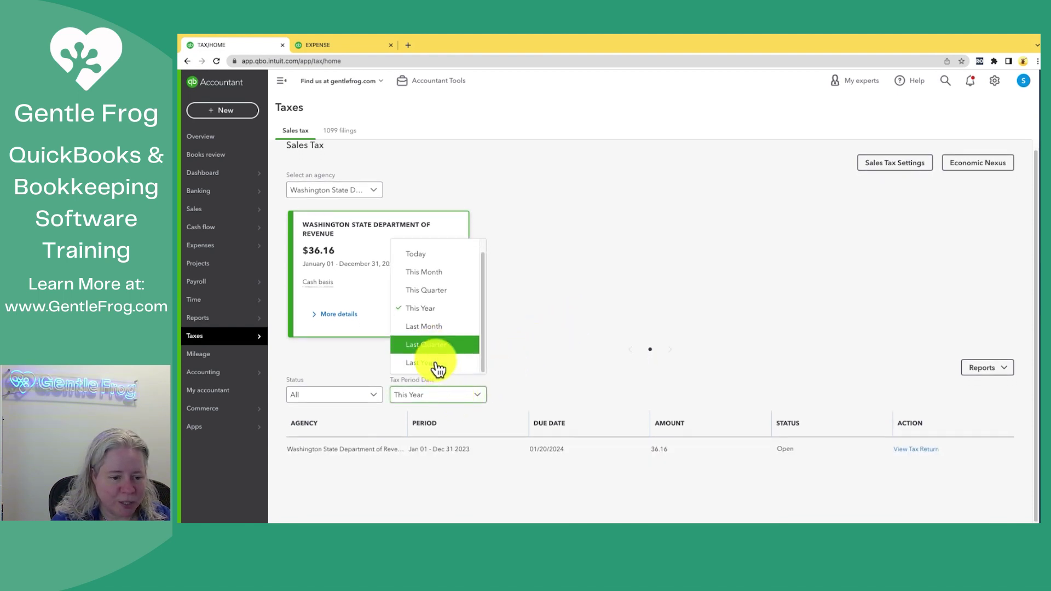
click(437, 364)
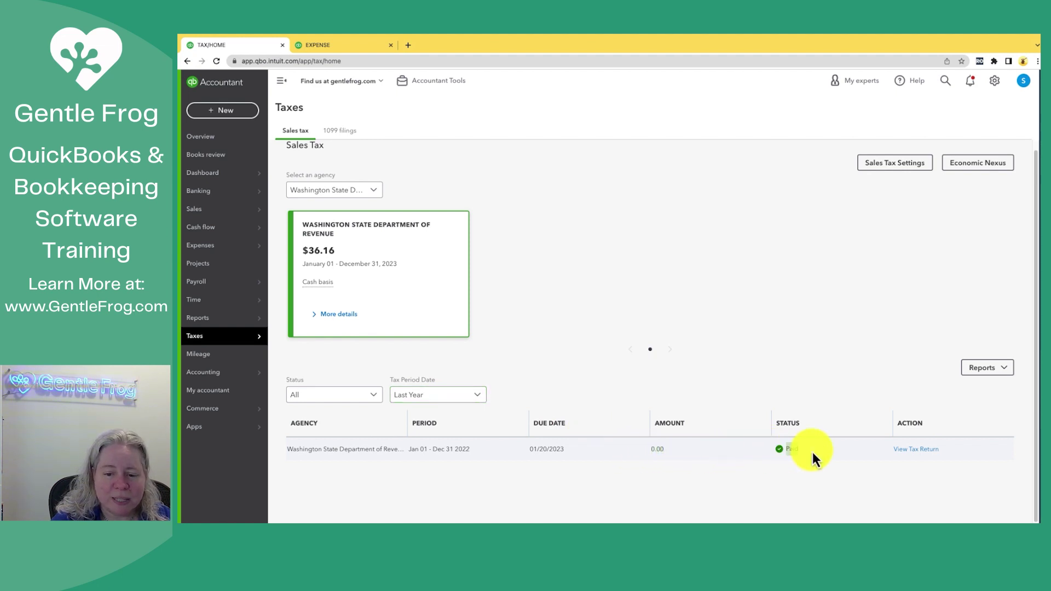
click(913, 450)
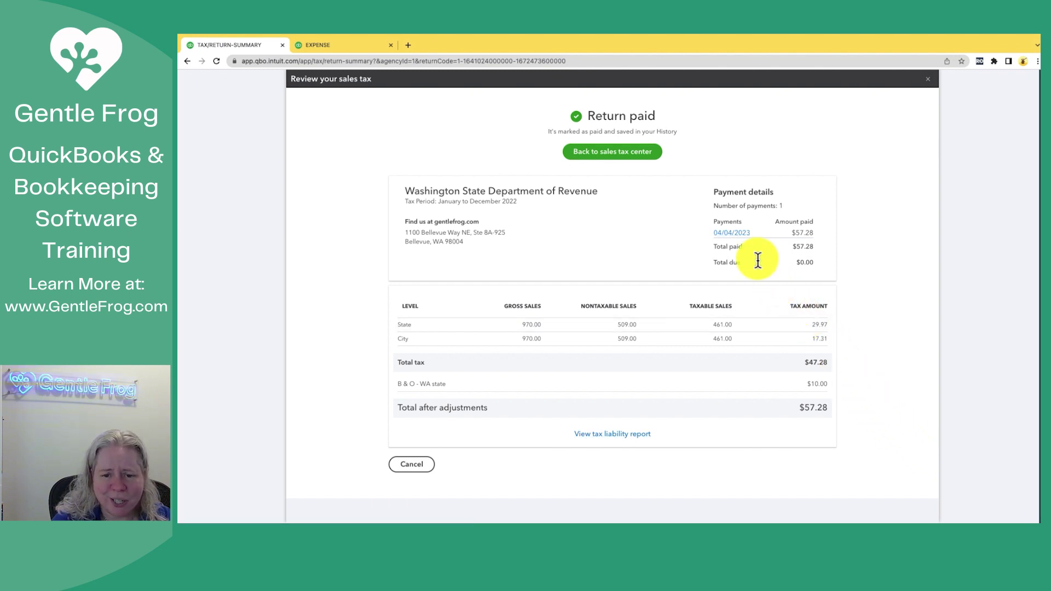
click(737, 234)
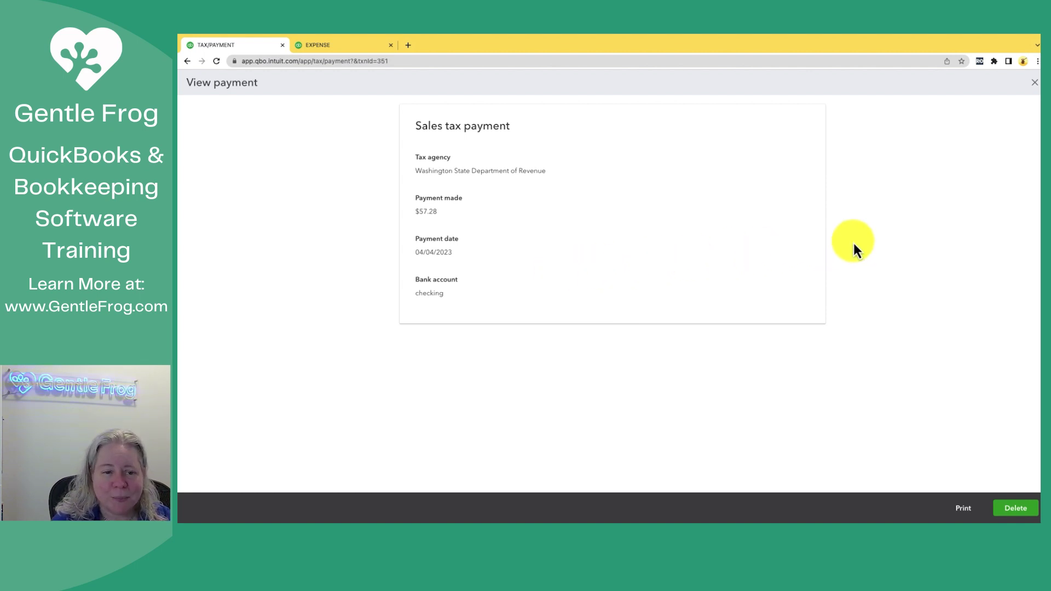
Step: Delete the $57.28 sales tax payment and confirm
double_click(429, 211)
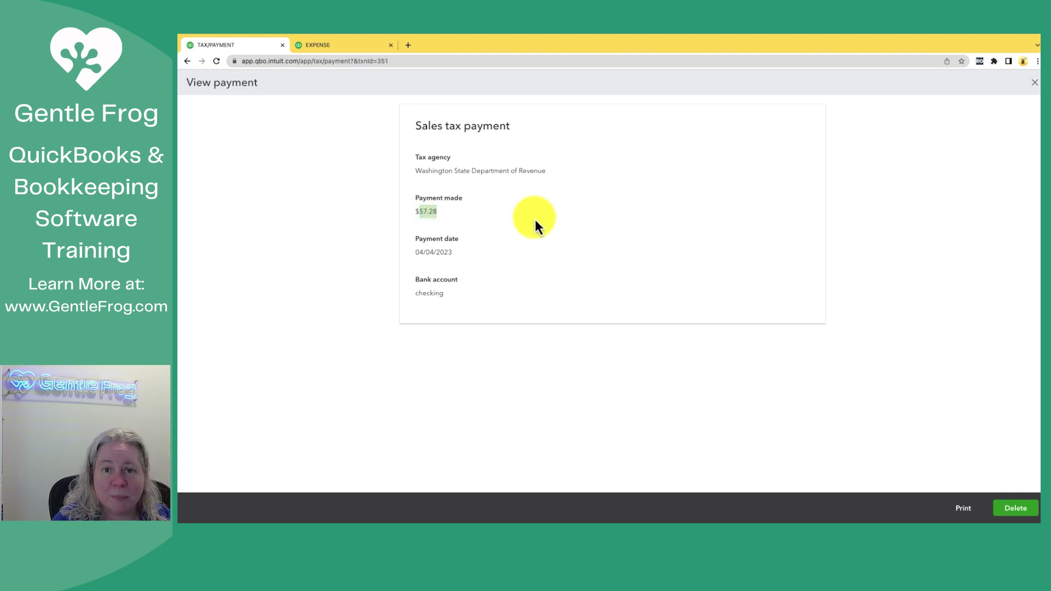
click(1017, 509)
click(641, 327)
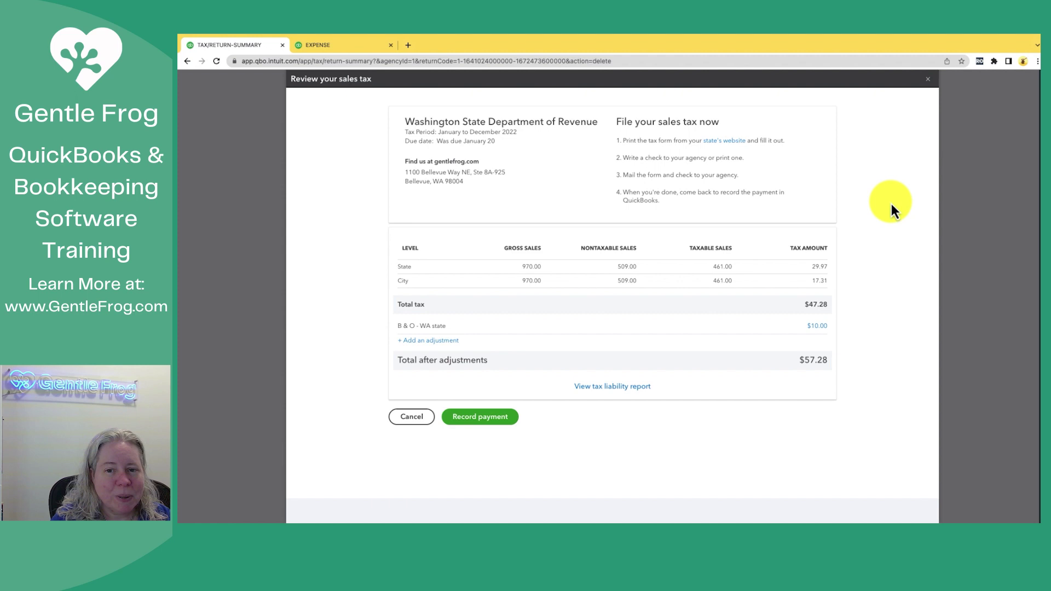
Step: List last year's sales tax filings again, then bring up the $57.28 expense form
click(929, 83)
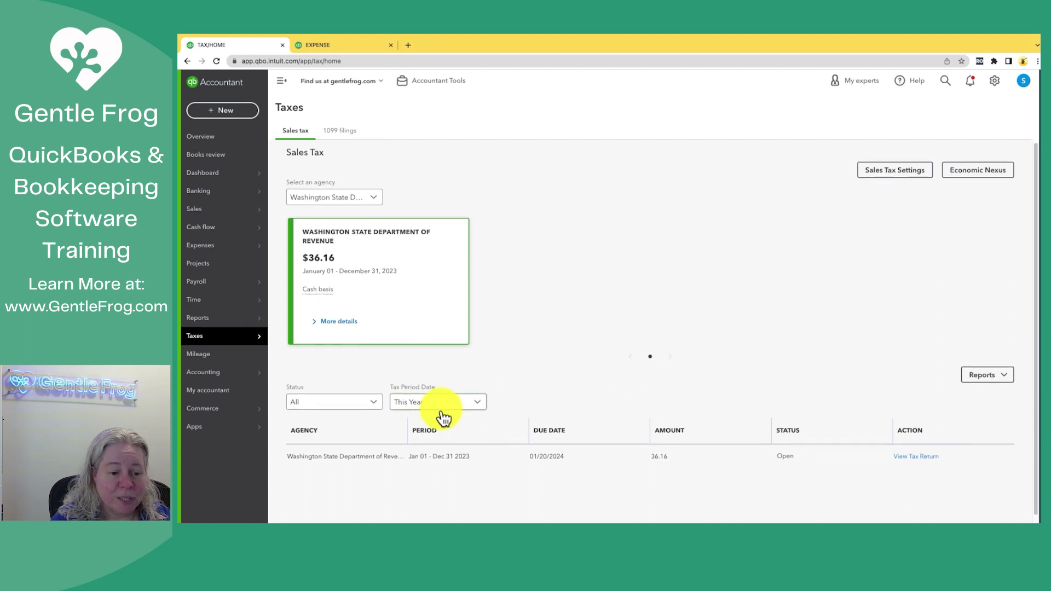
click(438, 404)
scroll(430, 369, down, 1)
click(430, 369)
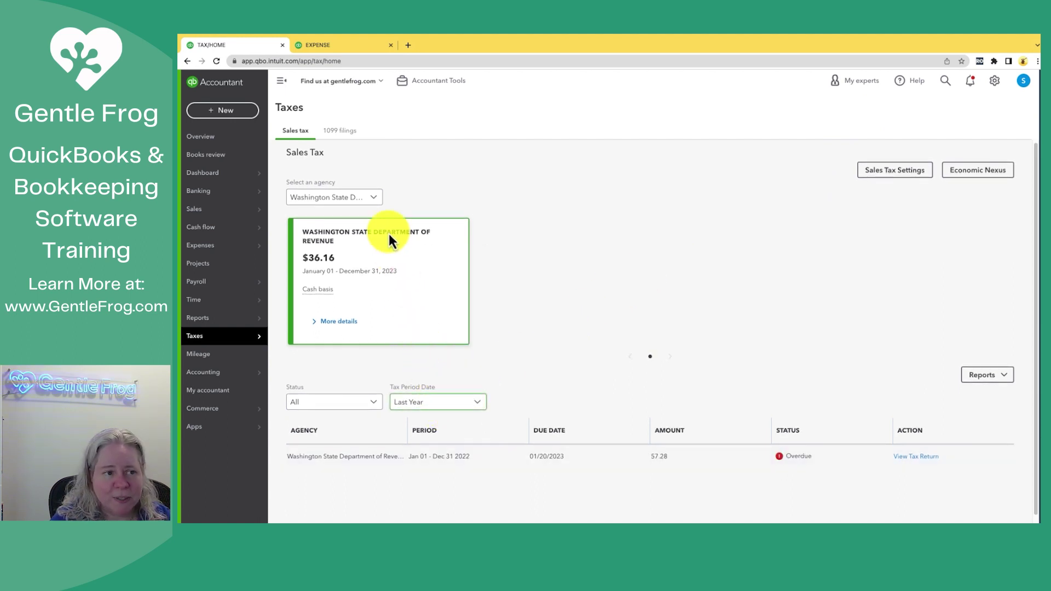
click(332, 44)
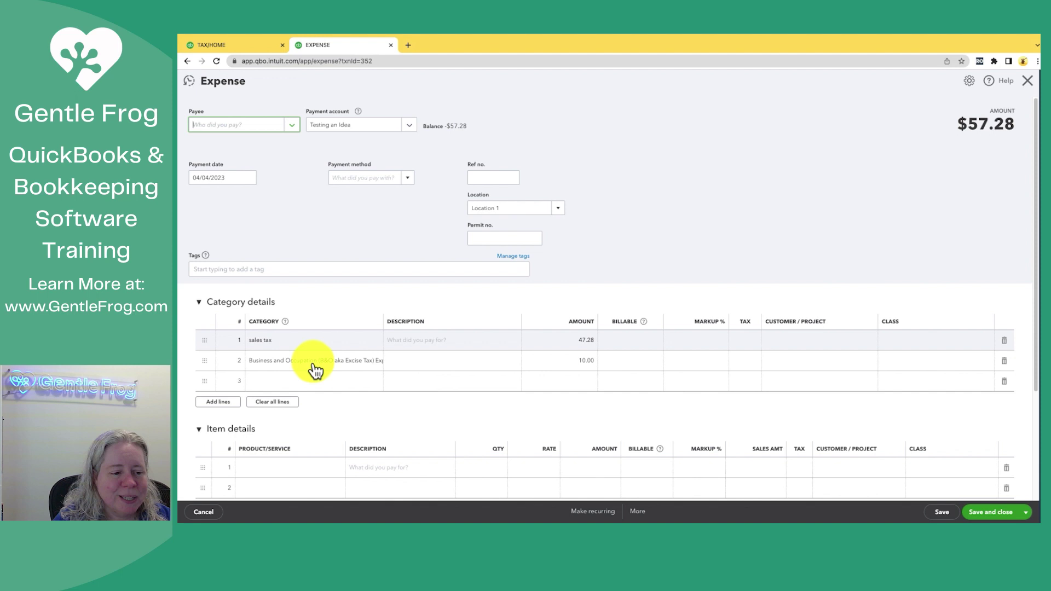
Step: Change expense line 1's category to Washington State Department of Revenue Payable and save
click(349, 345)
click(377, 345)
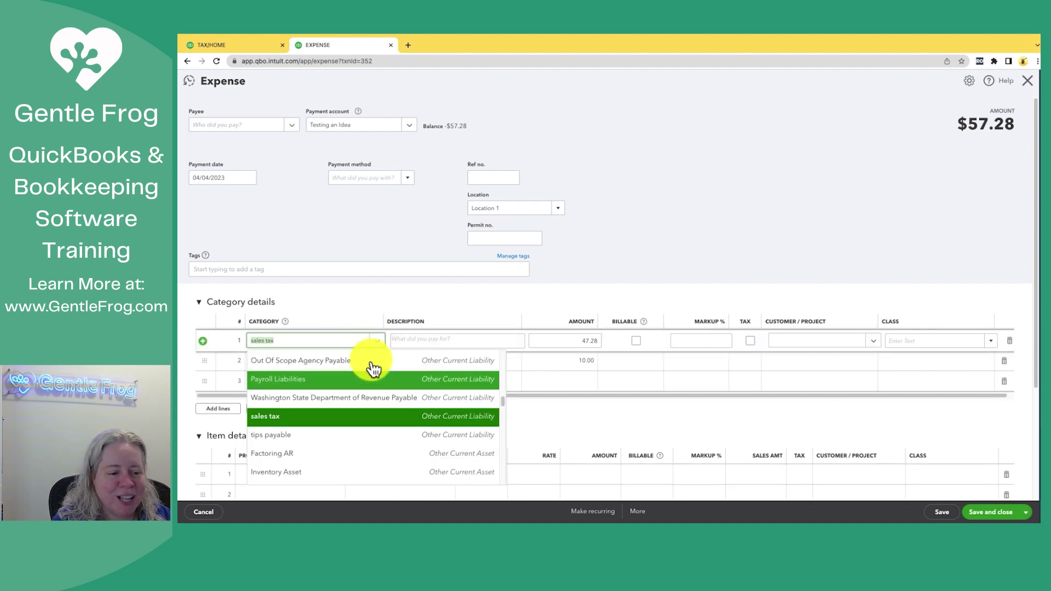
click(361, 405)
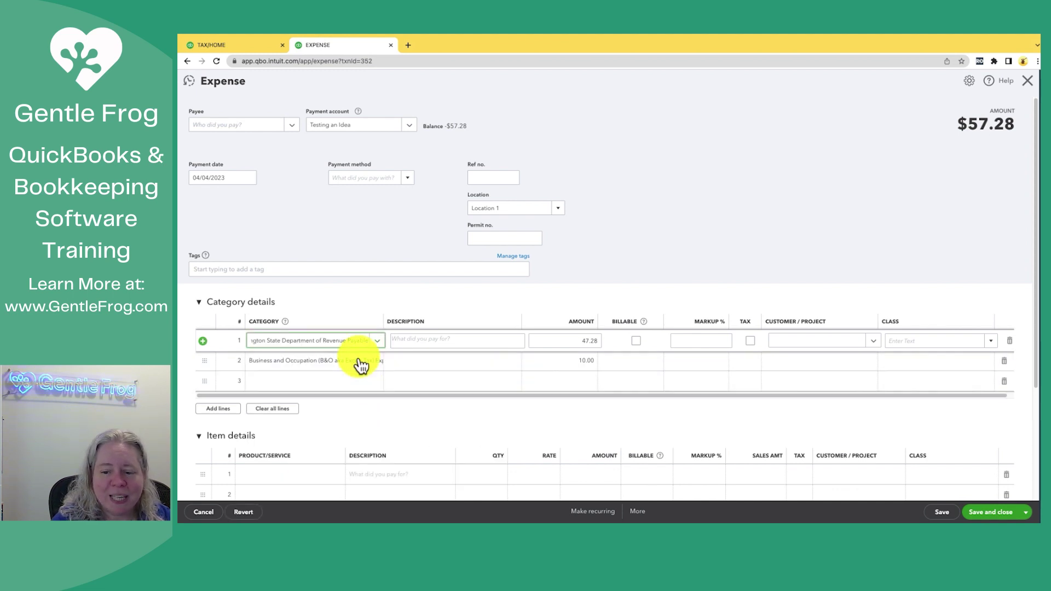
click(979, 515)
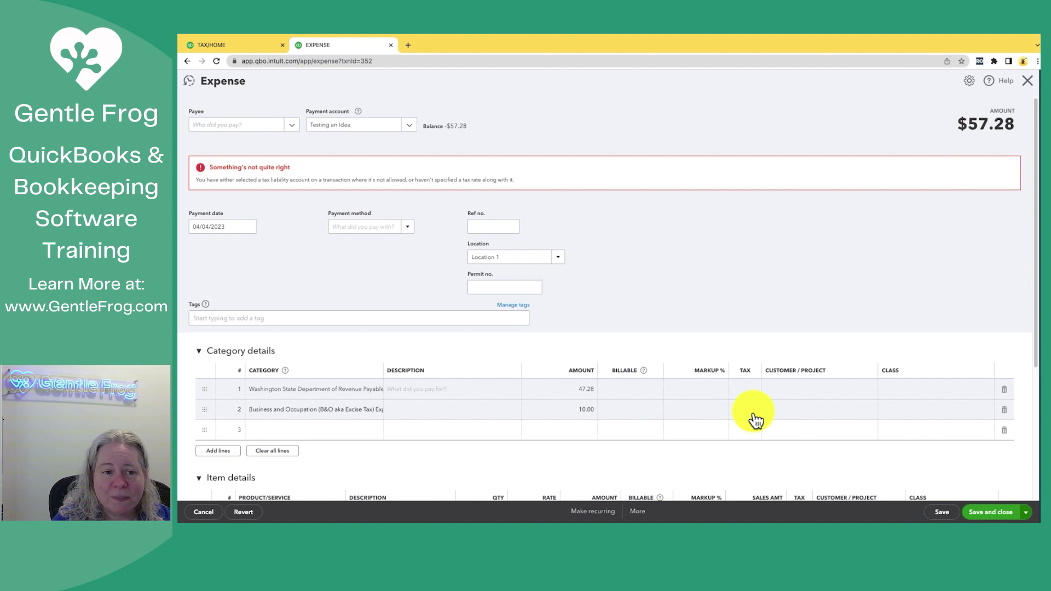
Step: Dismiss the tax-liability error and return to the Sales Tax page
drag(241, 183, 331, 182)
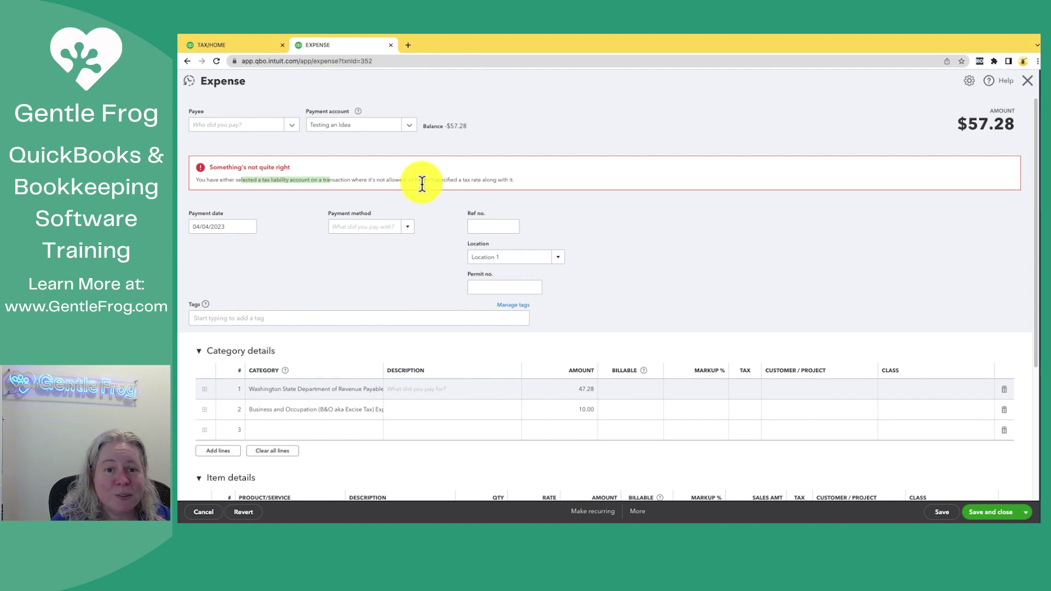
click(597, 215)
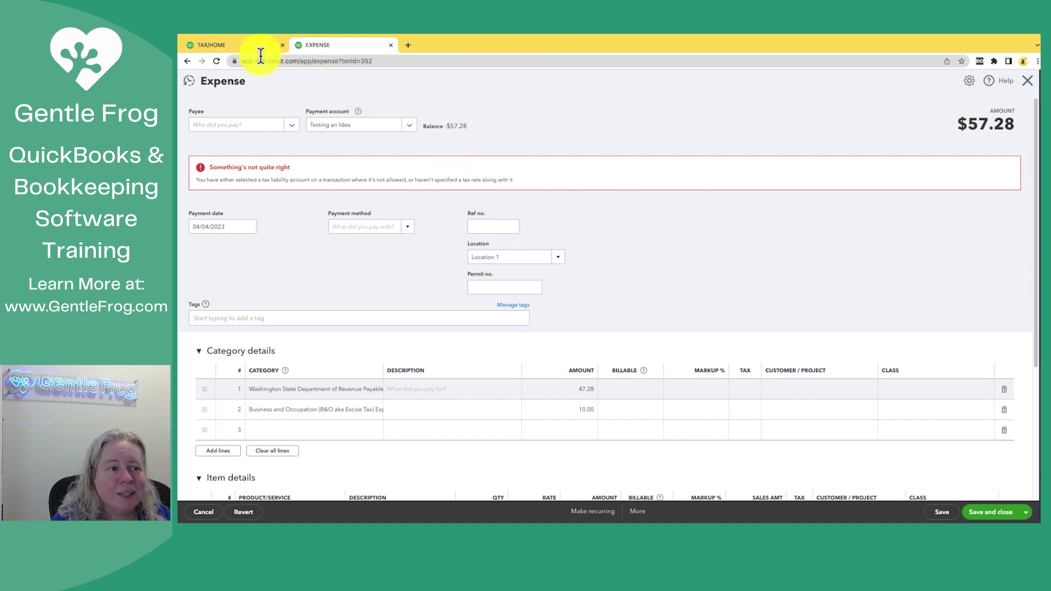
click(241, 46)
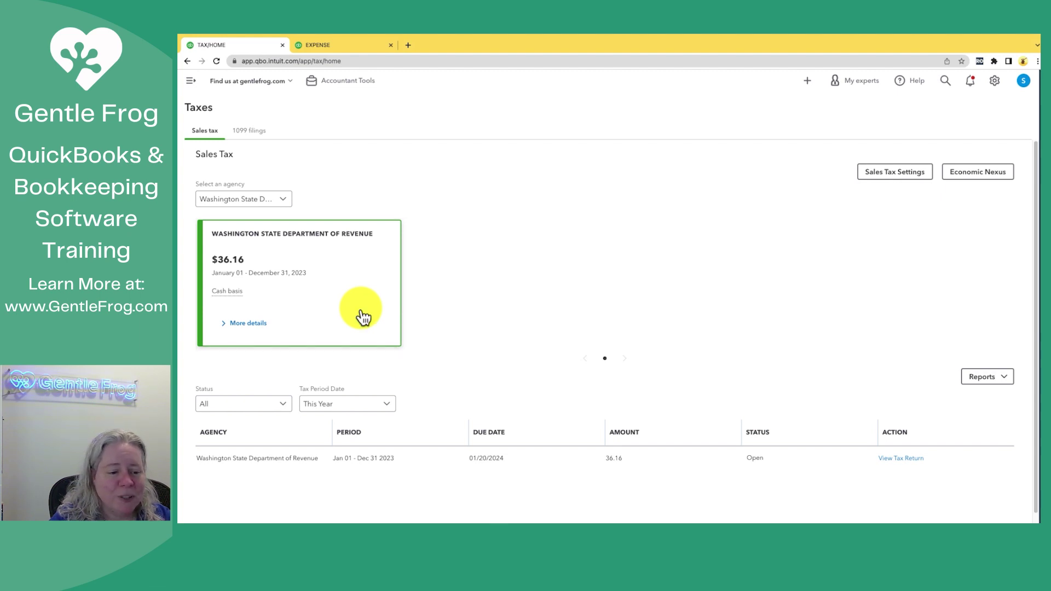
Step: Filter to Last Year and open the 2022 return showing the $10.00 B & O adjustment
click(348, 405)
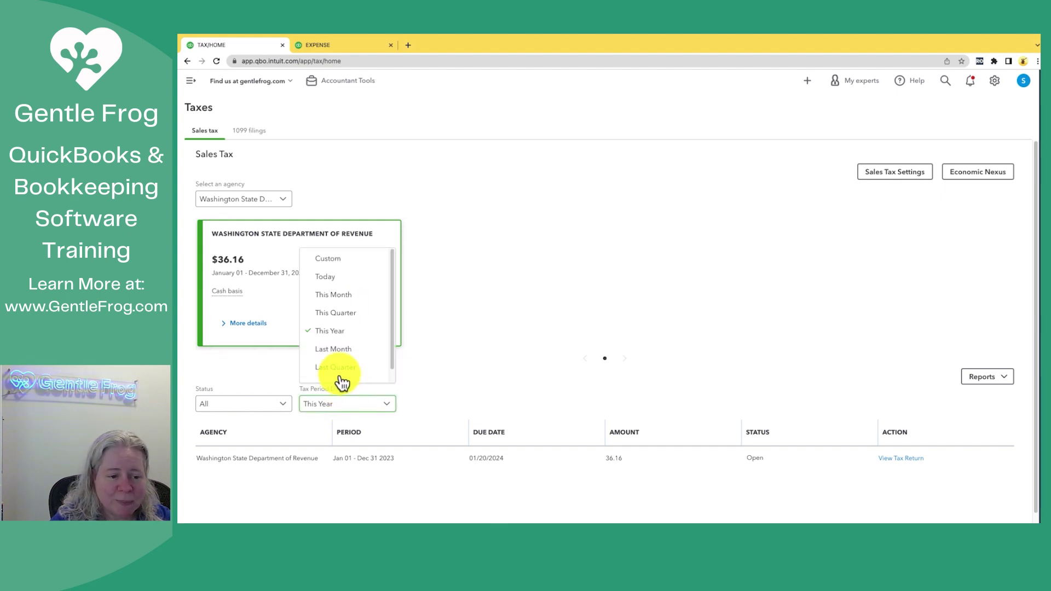
click(341, 380)
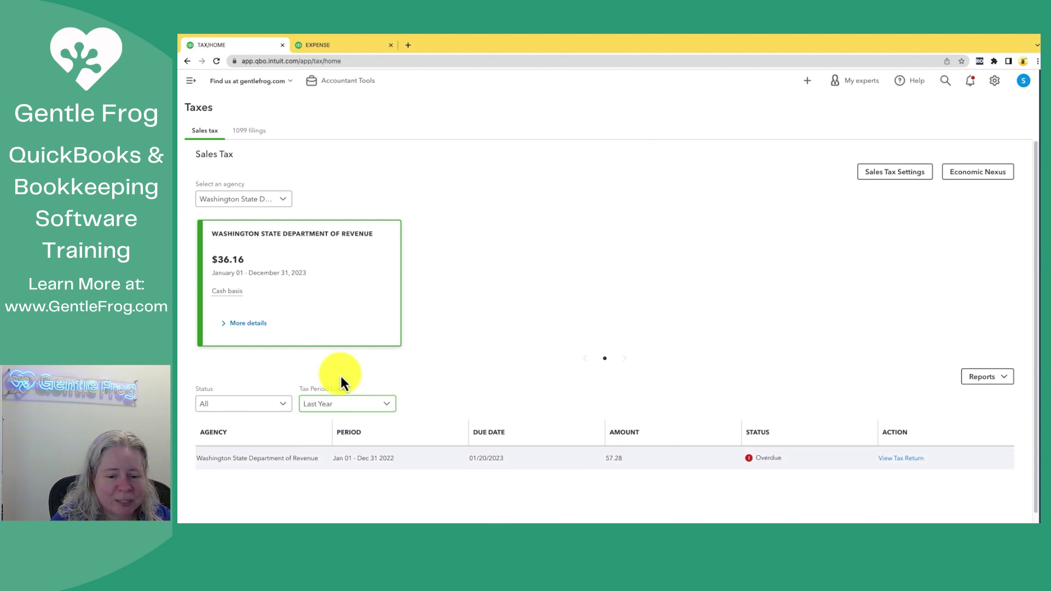
click(901, 460)
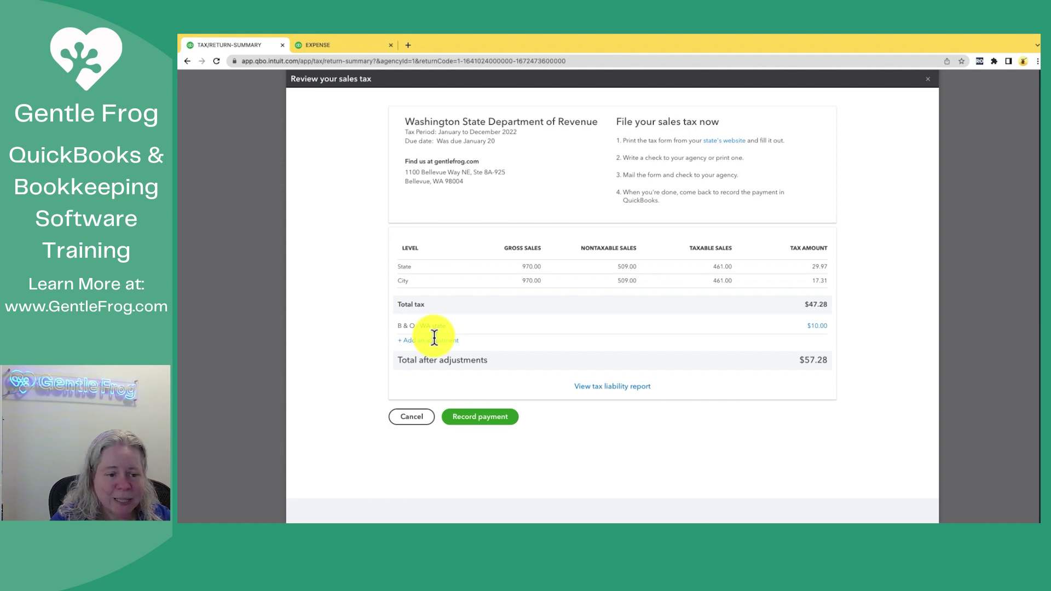
Step: Delete the $10.00 B&O adjustment from the 2022 sales tax return
click(821, 328)
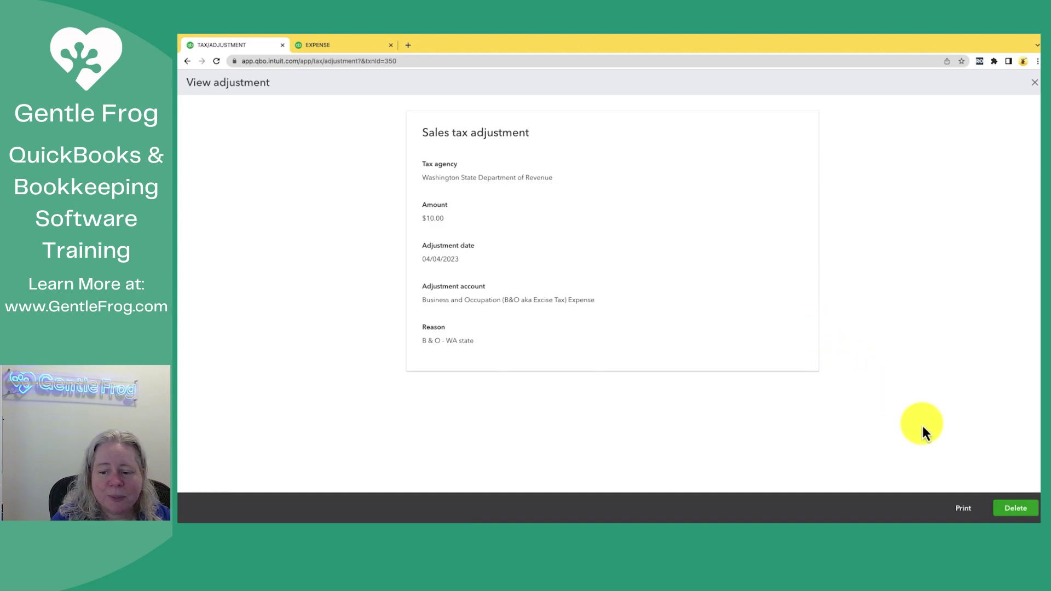
click(1007, 512)
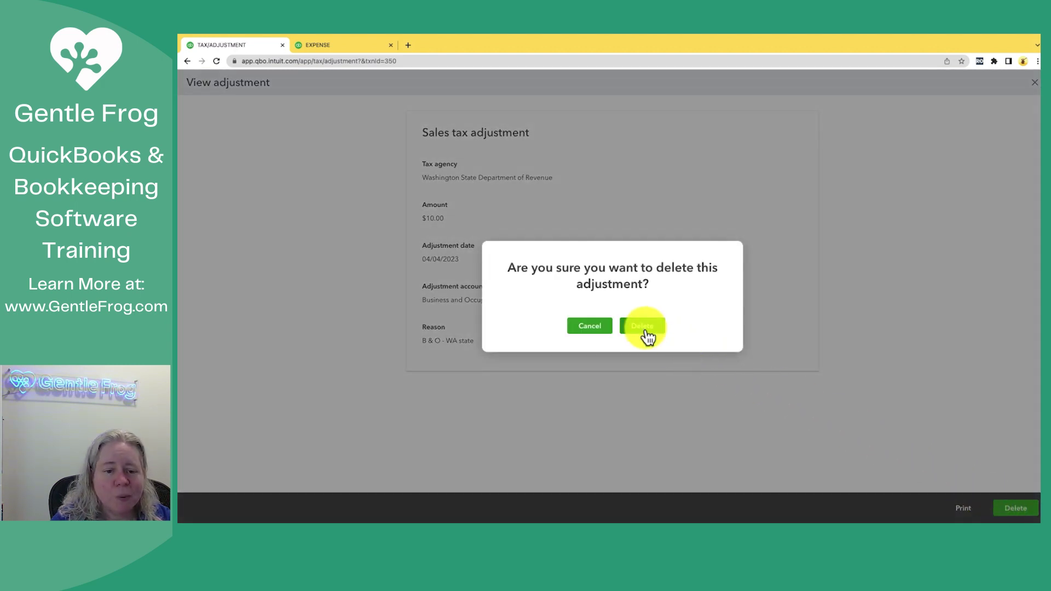
click(646, 330)
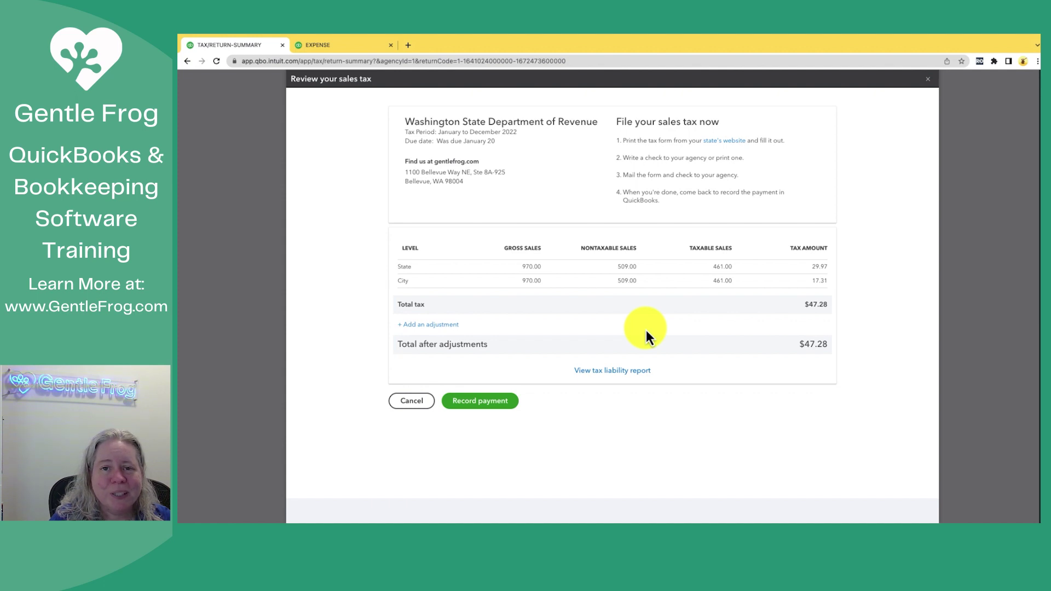
Step: Open avalara.com in a new Chrome tab
click(408, 45)
text(ava)
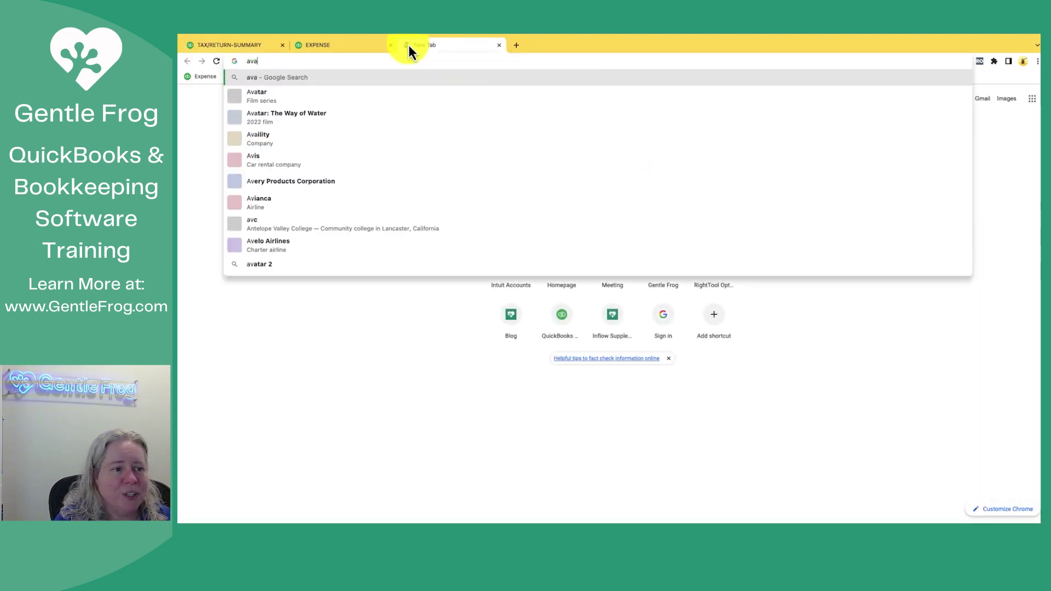
text(lara.com)
key(Return)
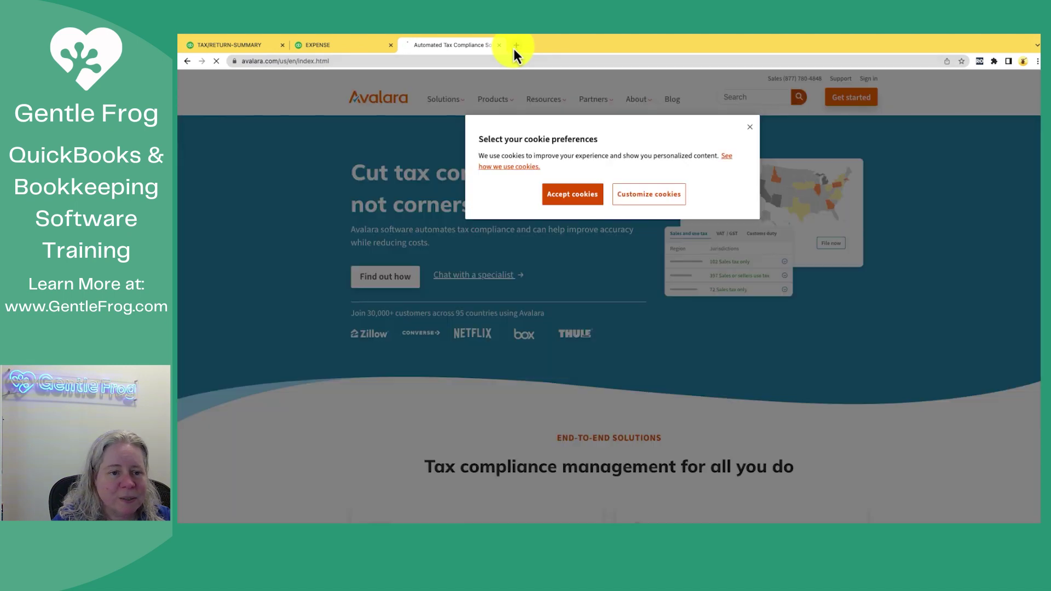
Step: Open taxjar.com in another new tab
click(515, 48)
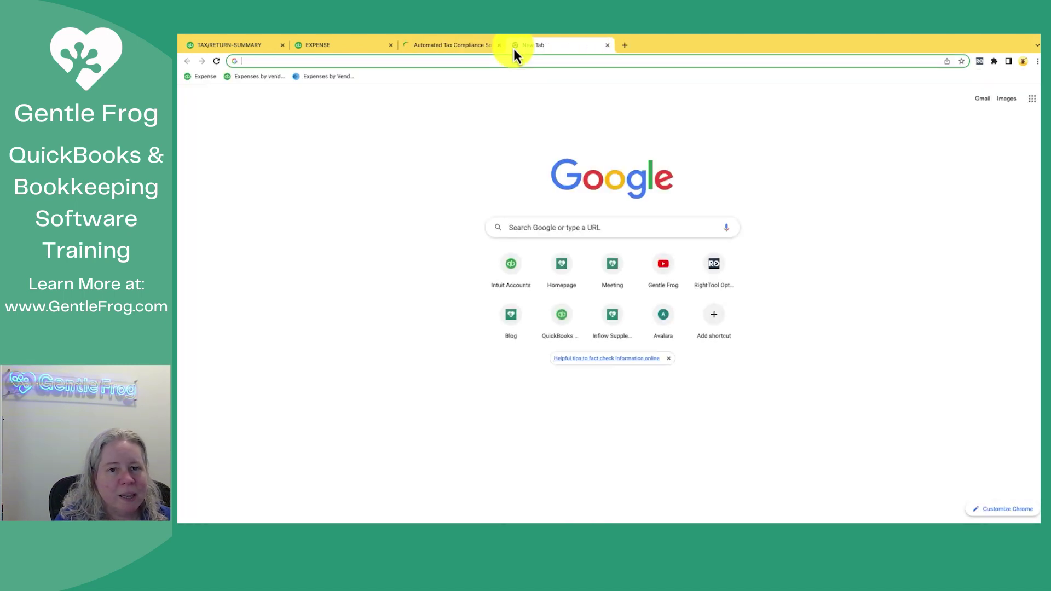
text(taxjarc)
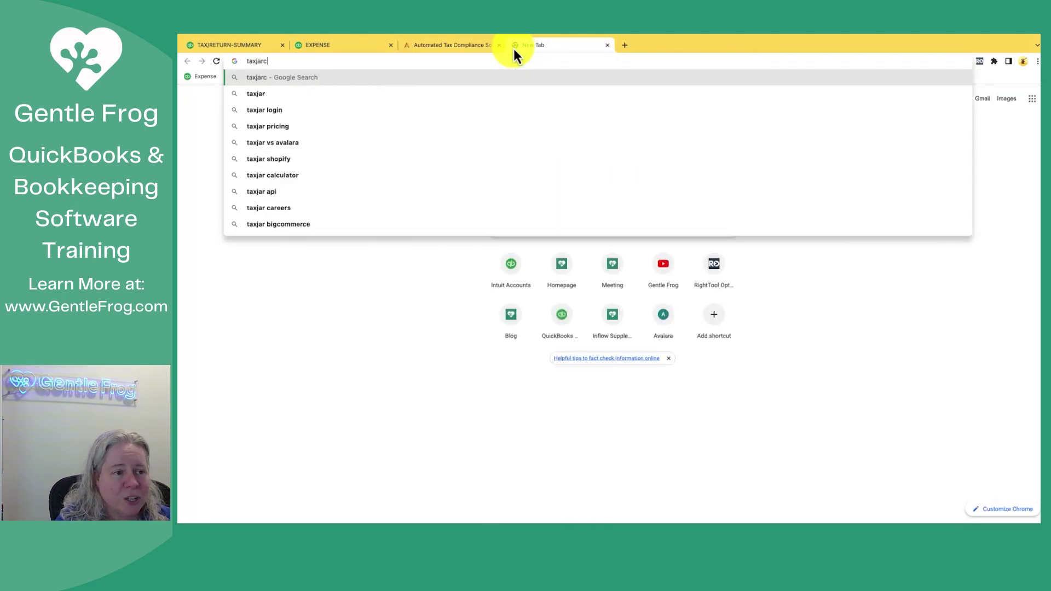
key(BackSpace)
text(.com)
key(Return)
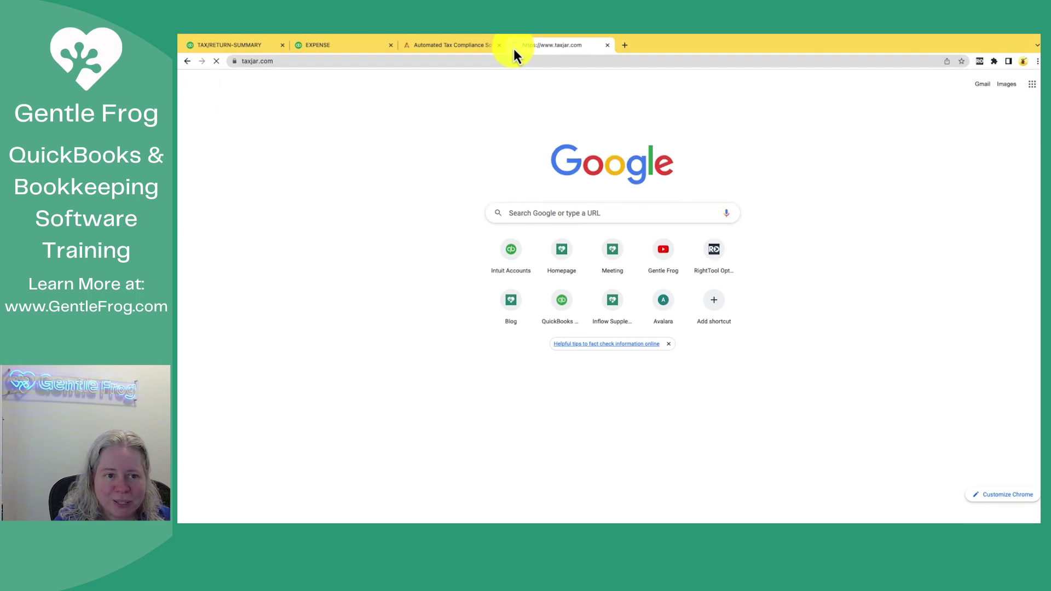